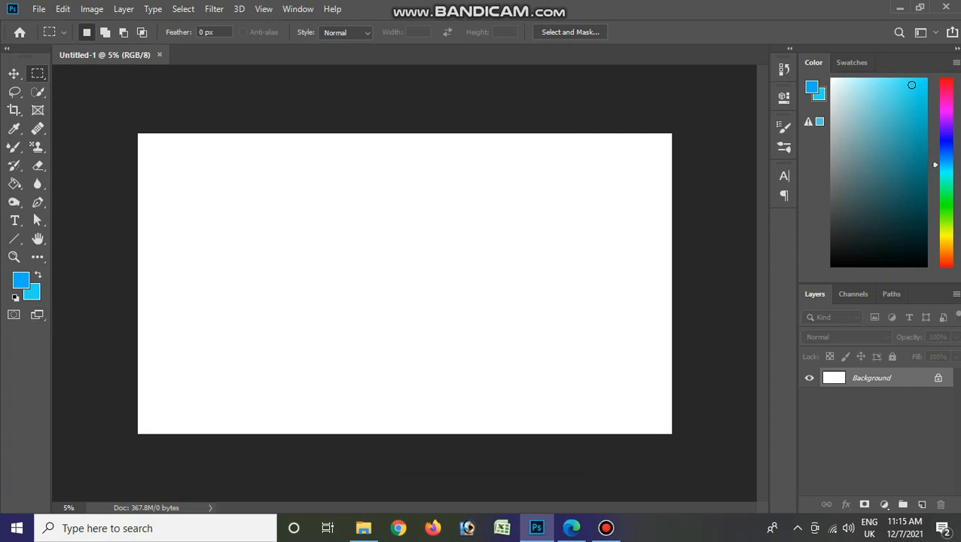
Set the background colour to the dark grey #293233
click(31, 292)
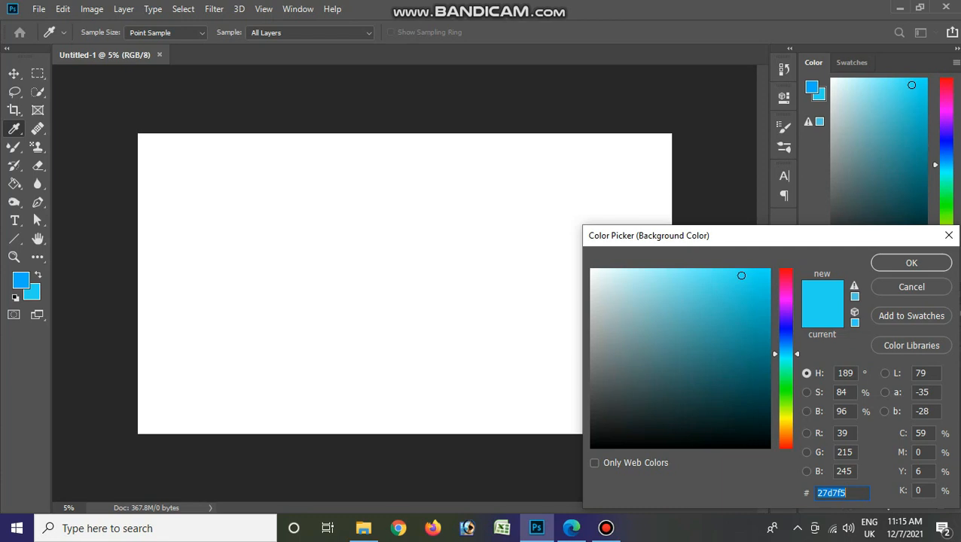
click(625, 412)
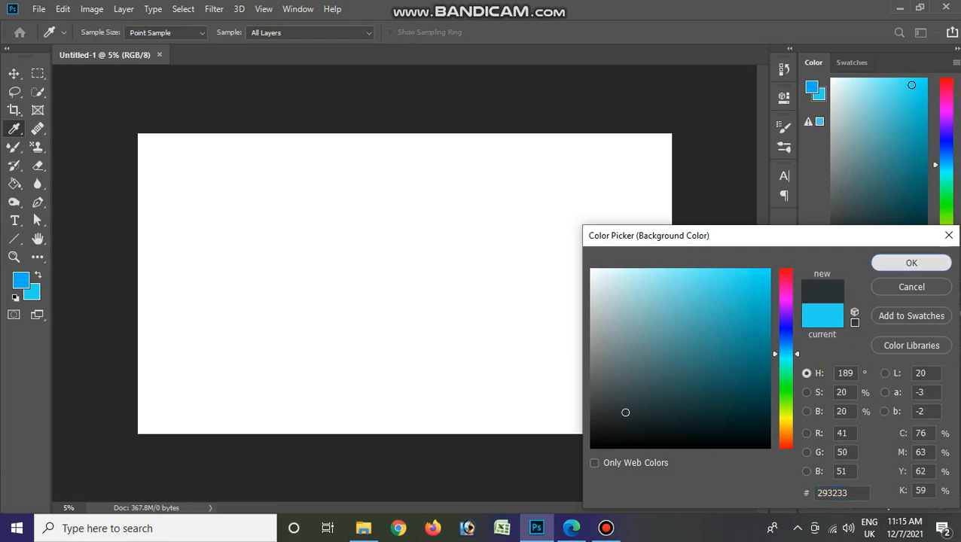
key(Return)
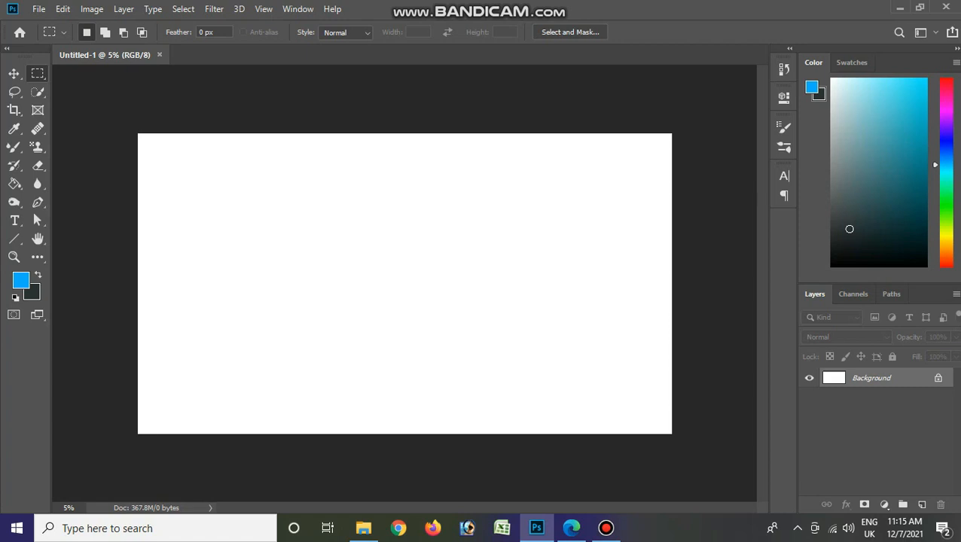
Unlock the Background layer and reset the foreground and background colours to default black and white
click(938, 378)
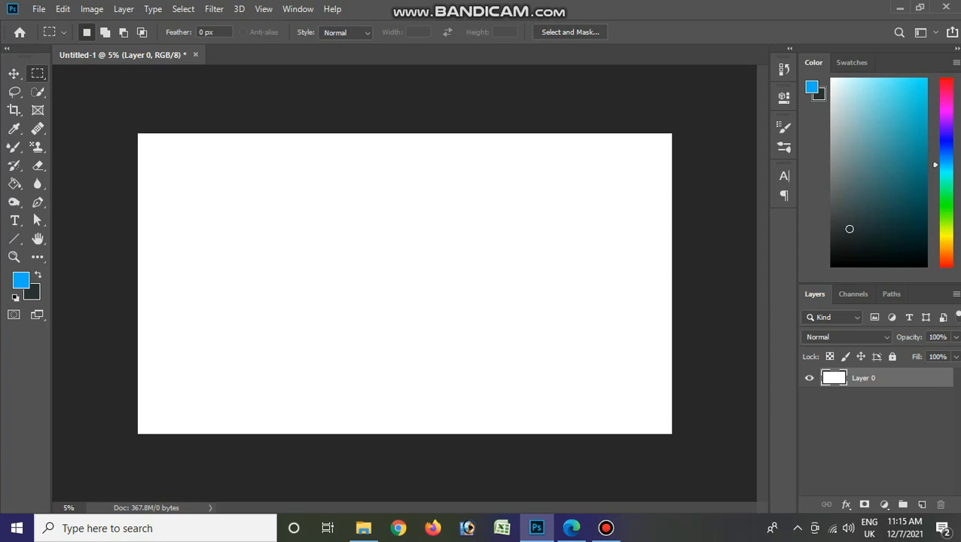
key(d)
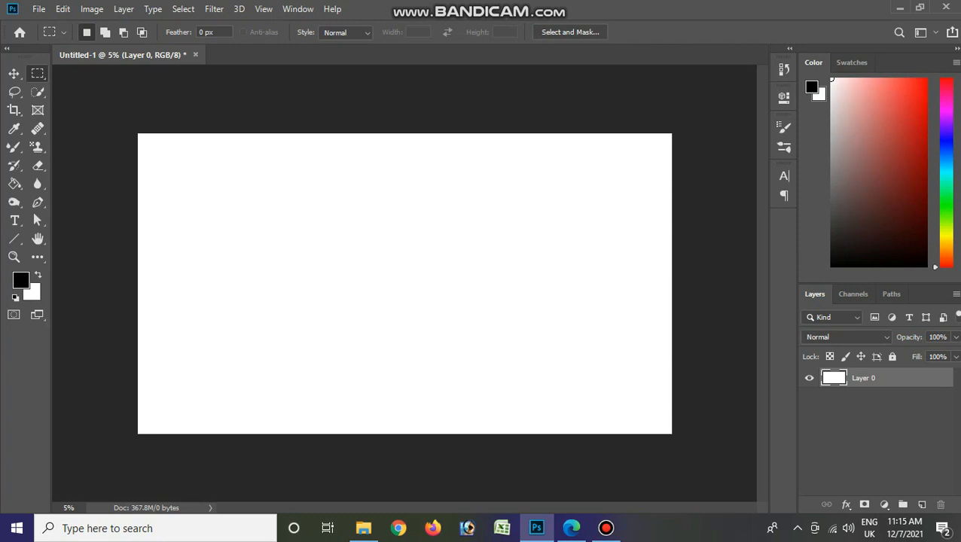
key(x)
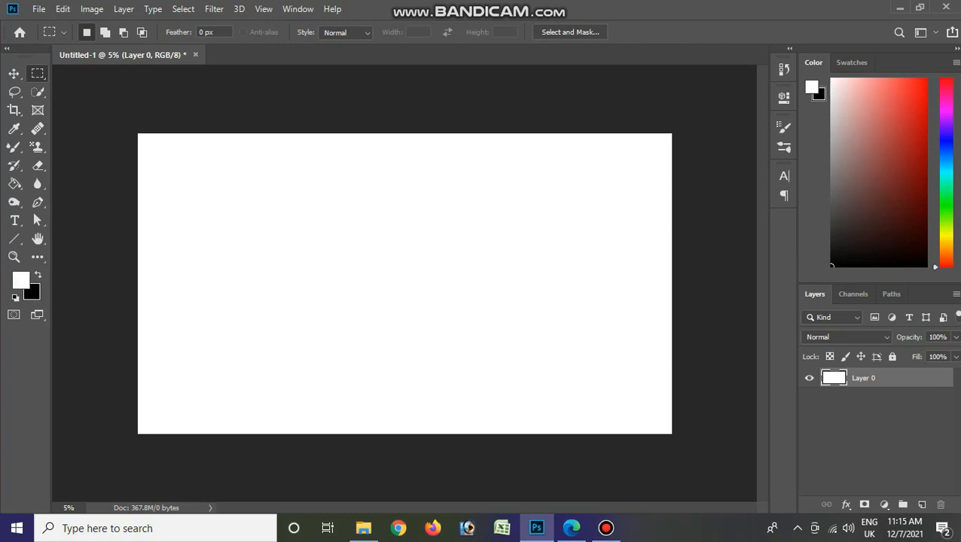
click(38, 276)
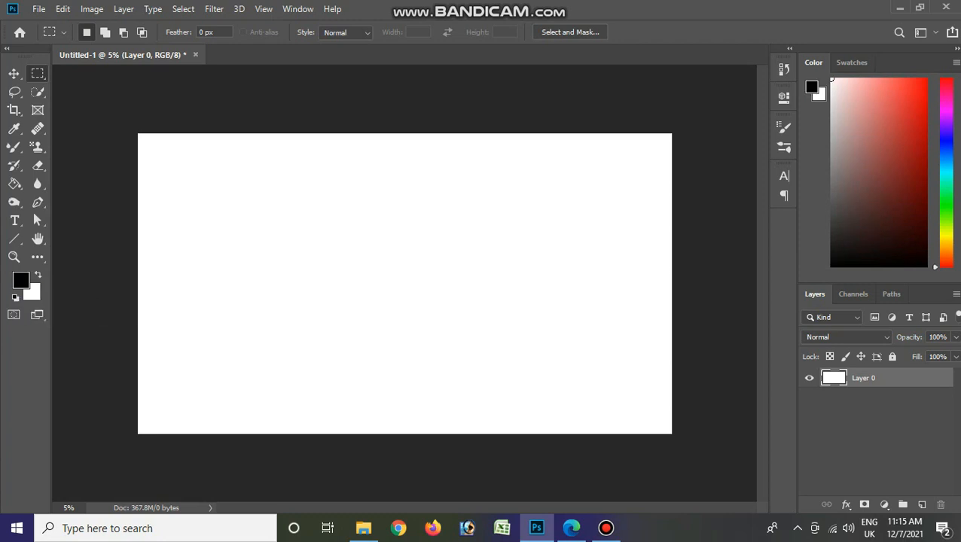
right_click(344, 100)
key(Escape)
Activate the Horizontal Type tool for adding text to the blank canvas
key(t)
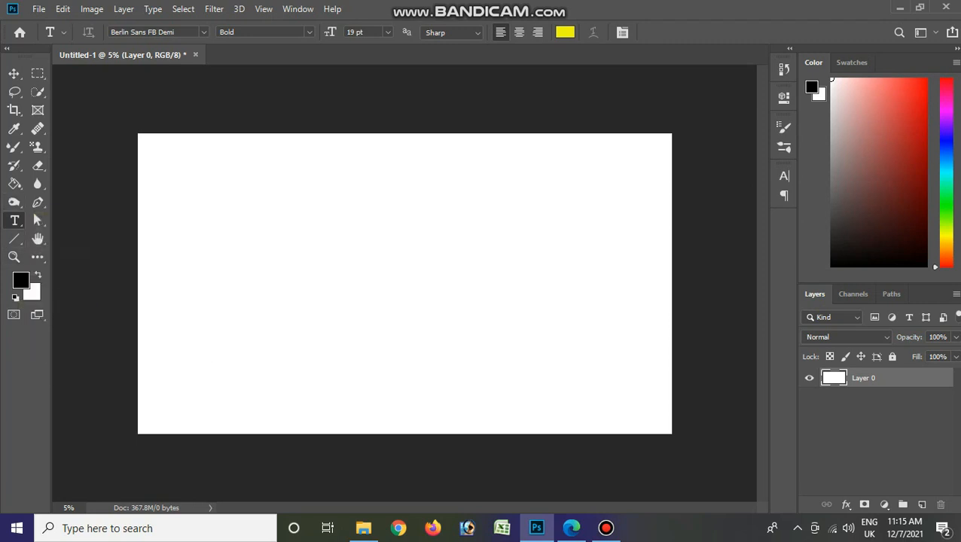
right_click(14, 220)
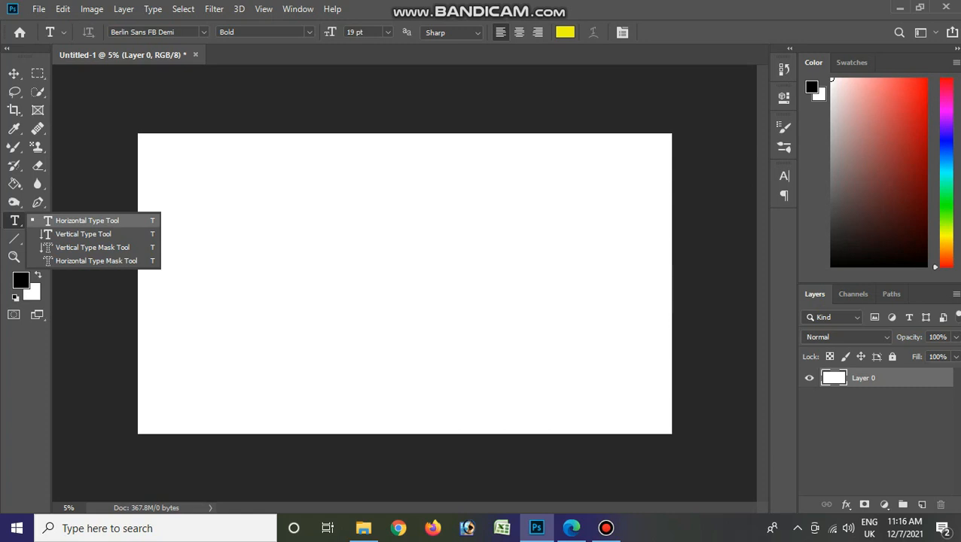
click(87, 220)
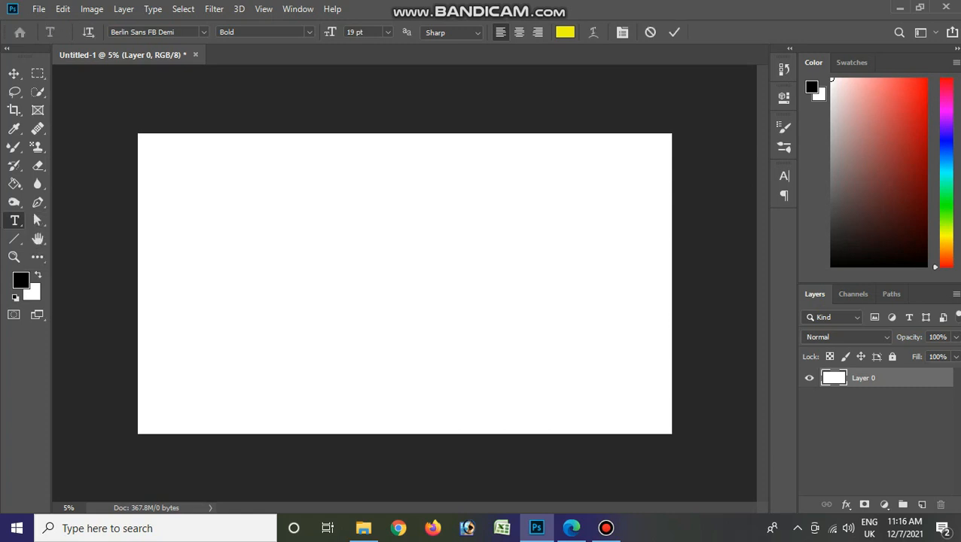
click(309, 264)
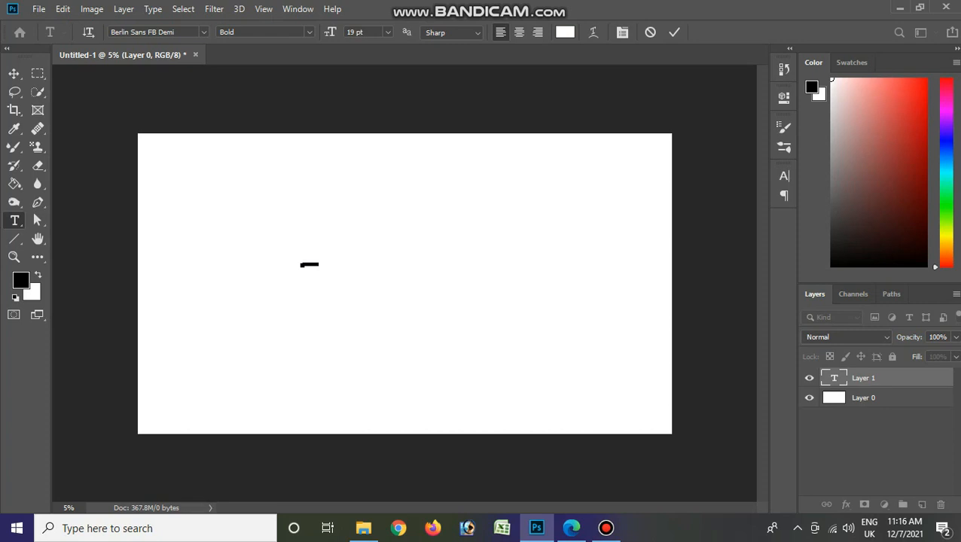
key(ctrl+z)
key(ctrl)
key(ctrl)
key(ctrl)
drag(309, 265, 350, 288)
key(ctrl+Return)
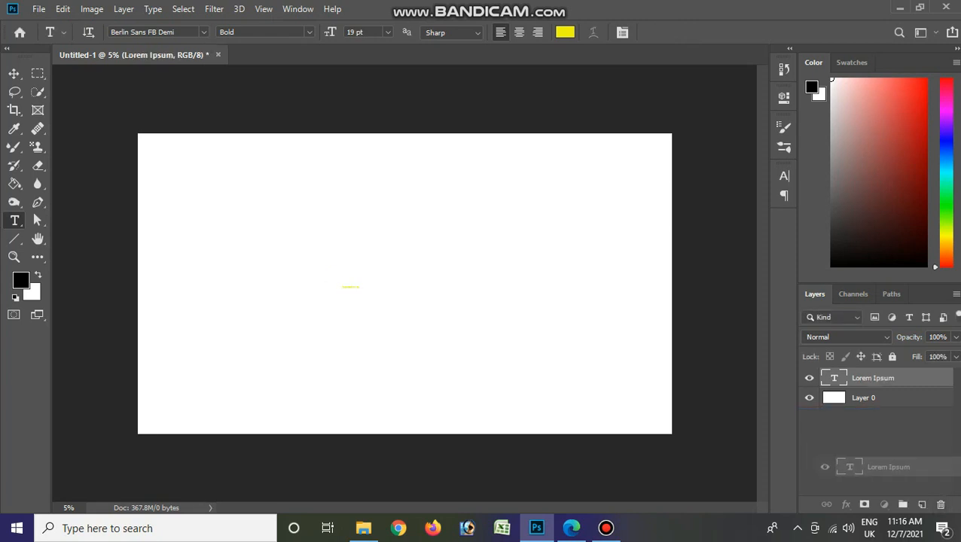
key(Delete)
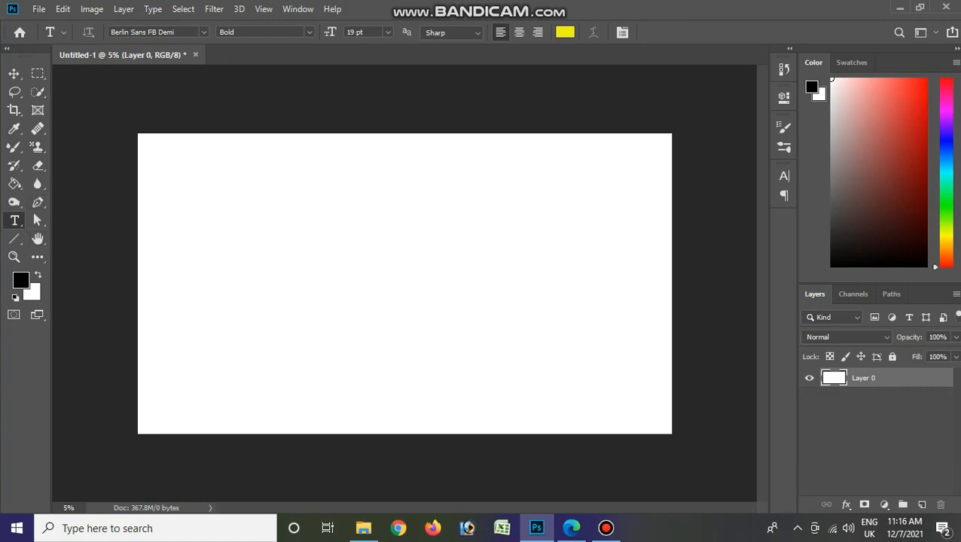
Swap the foreground colour to white and enter a name as point text near the middle of the canvas
key(x)
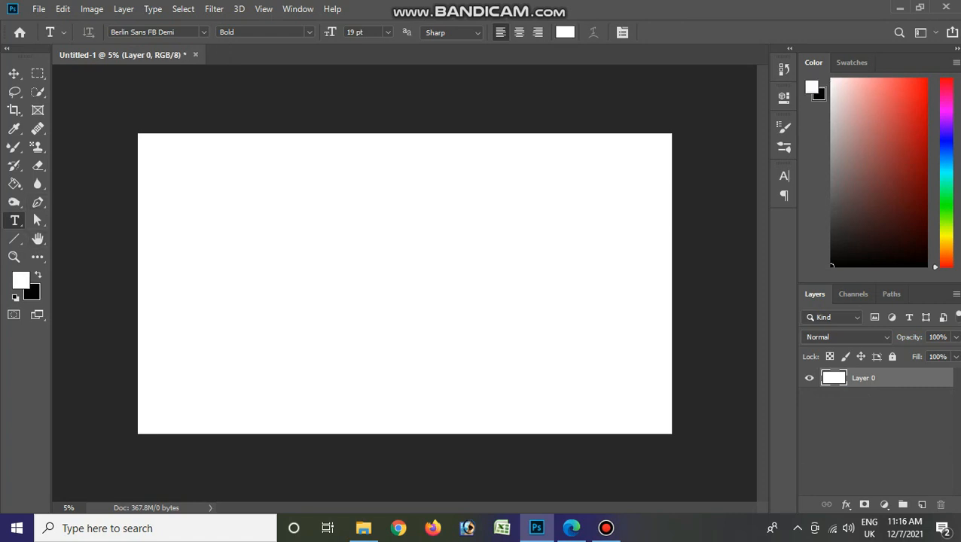
click(332, 281)
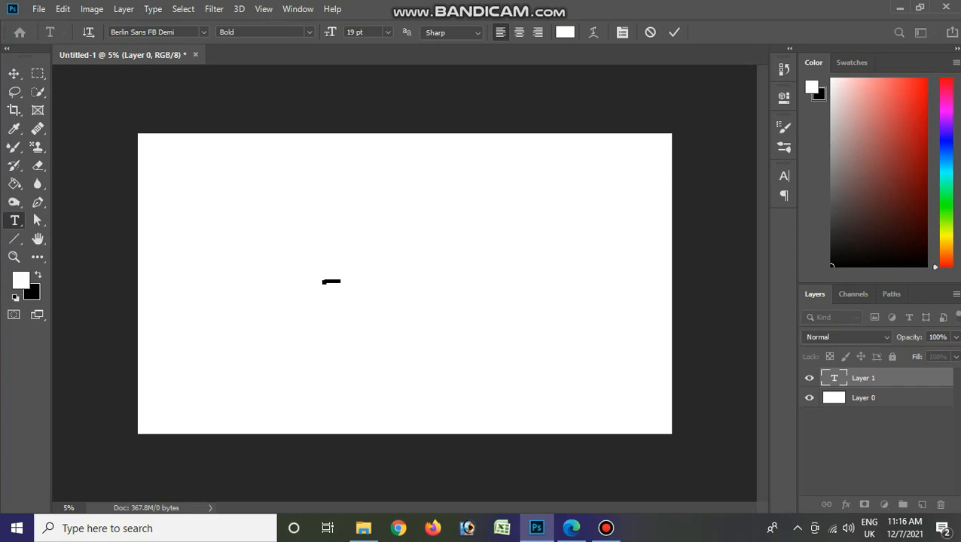
key(BackSpace)
Set the selected name text to 72 pt in the Bold style
click(387, 32)
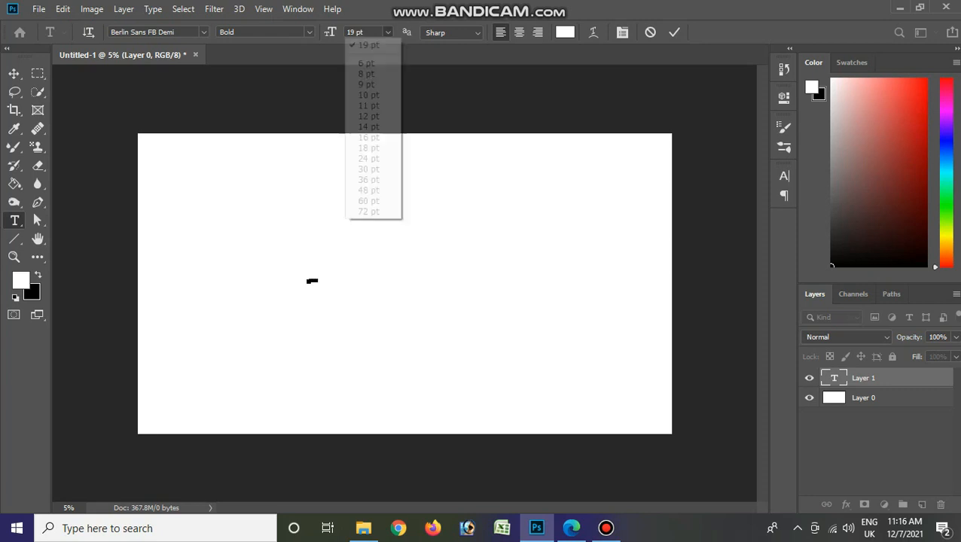
click(369, 210)
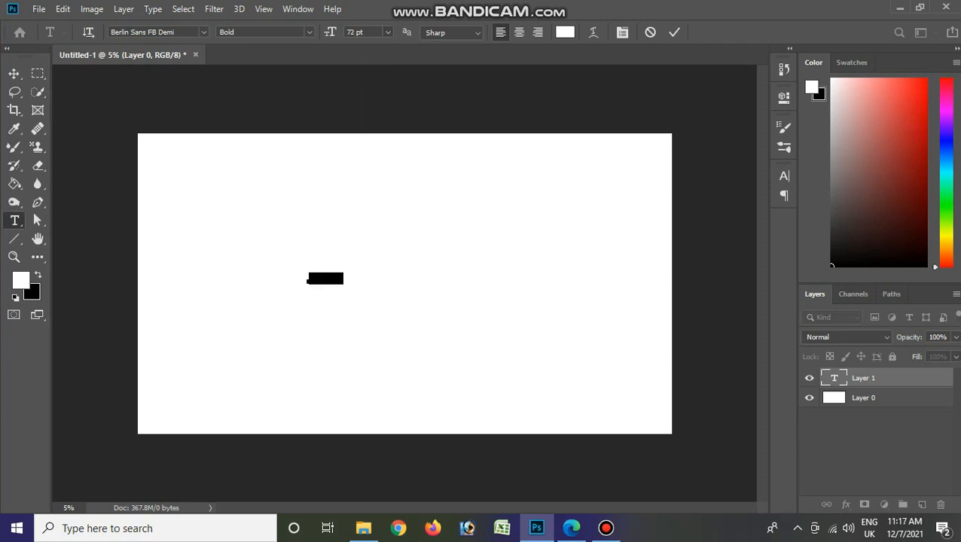
click(387, 32)
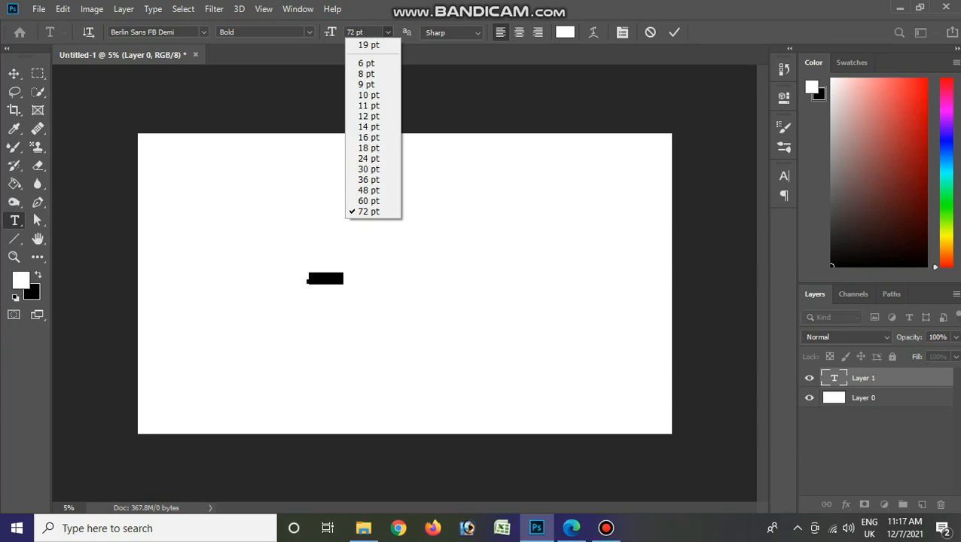
key(Escape)
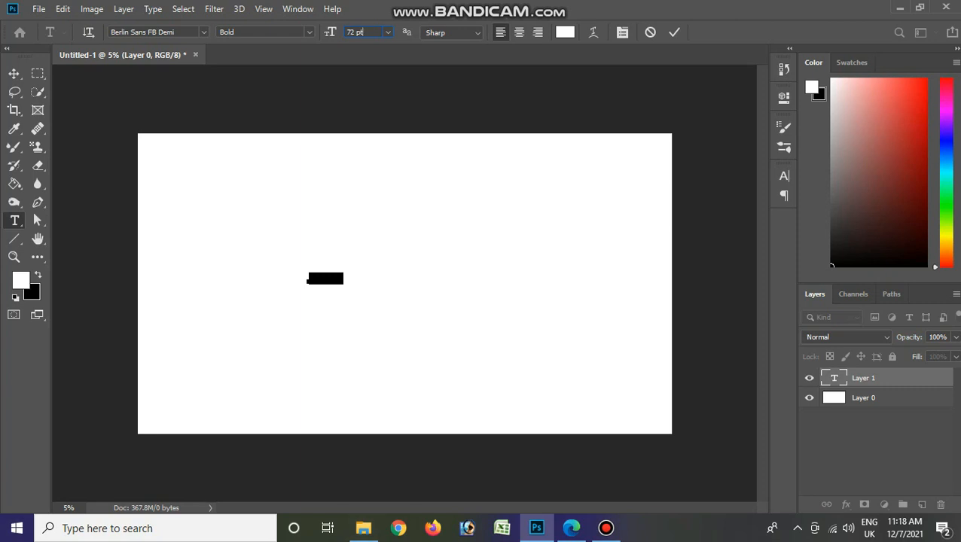
click(309, 32)
click(259, 46)
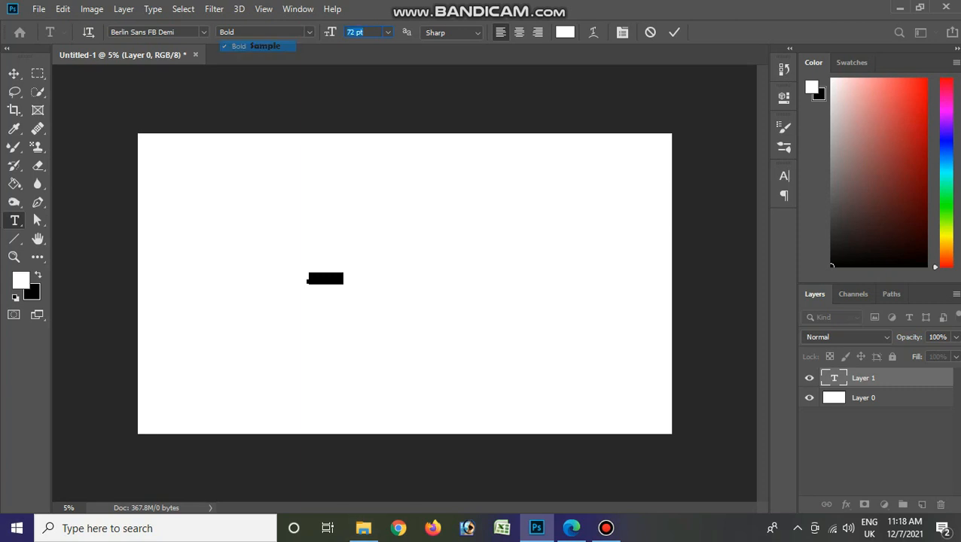
Set the name text's font size to 102 pt
click(388, 32)
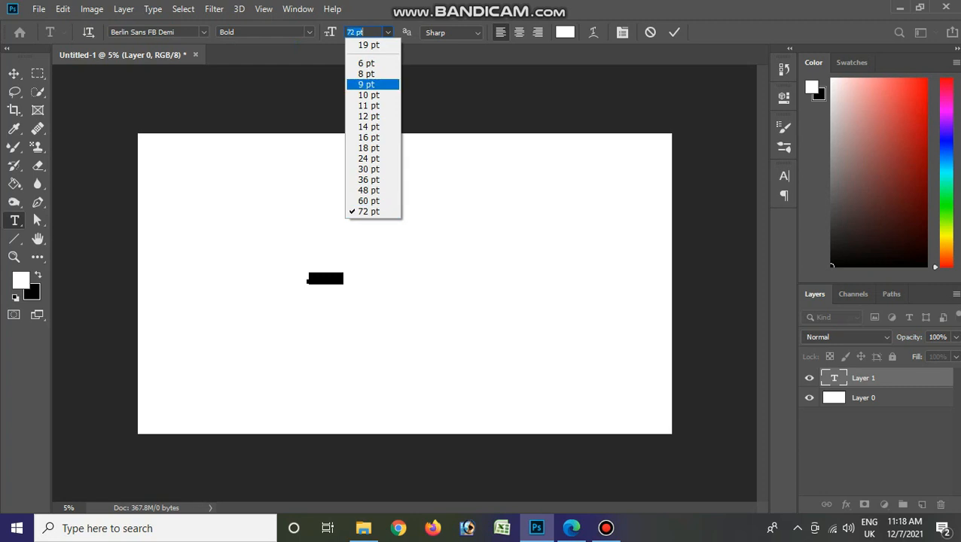
click(368, 33)
click(348, 32)
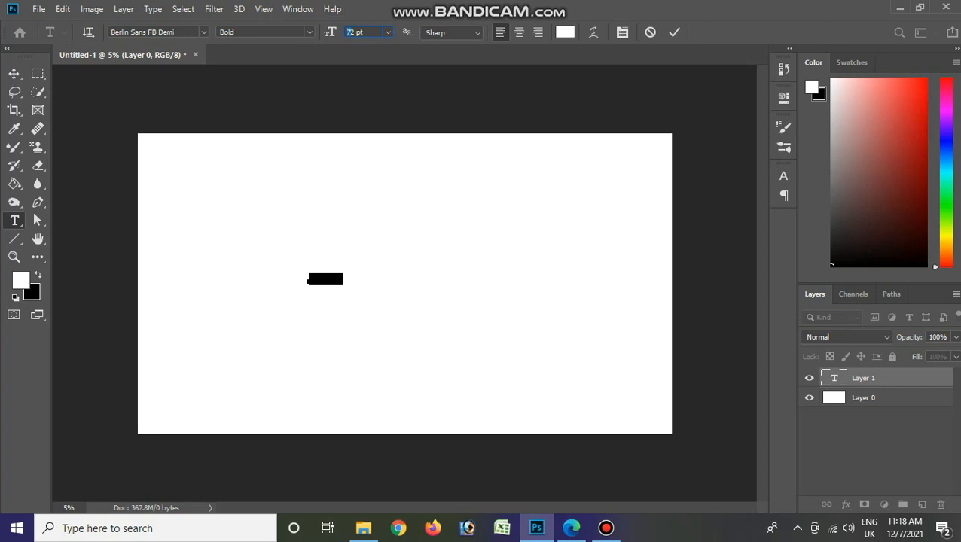
text(100)
key(BackSpace)
key(Return)
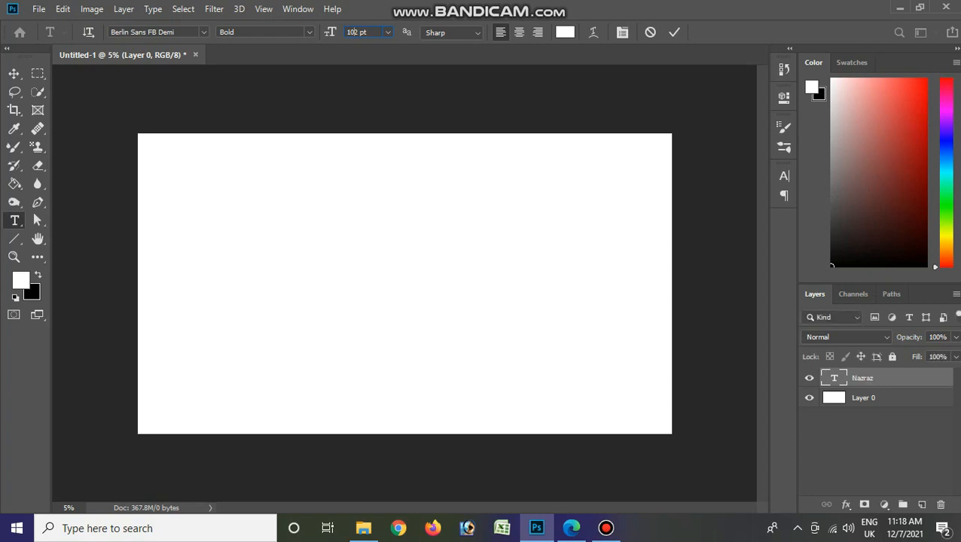
Select the whole name text and set the background colour to red #f60505
double_click(308, 281)
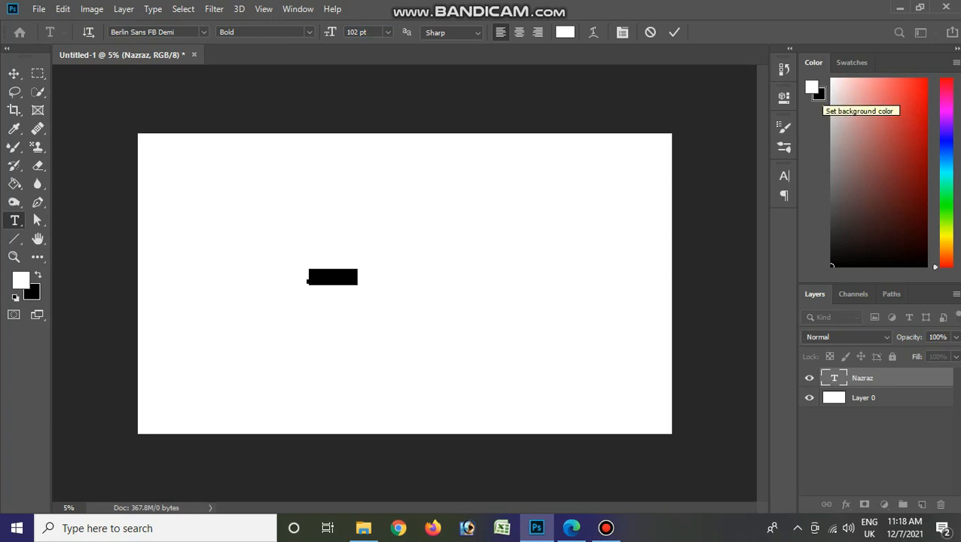
click(819, 95)
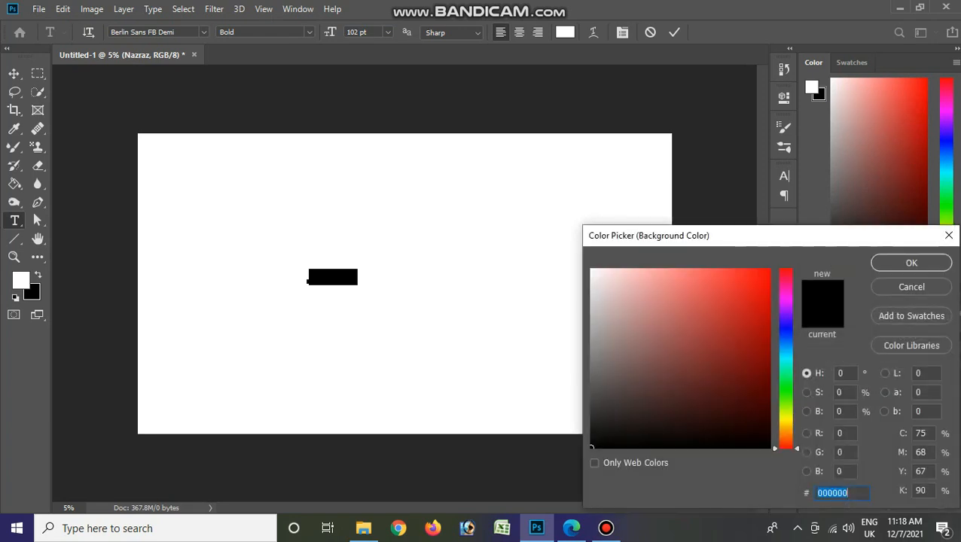
click(765, 271)
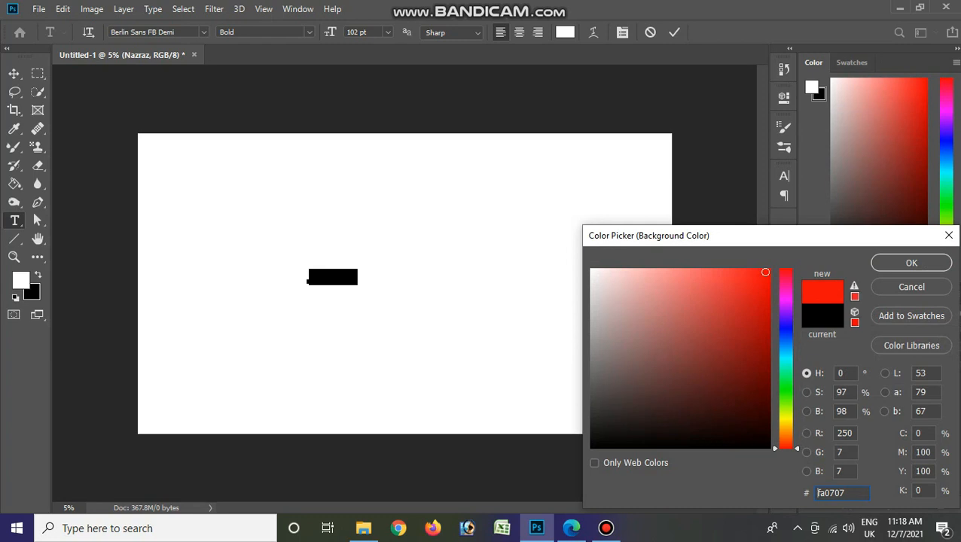
click(591, 420)
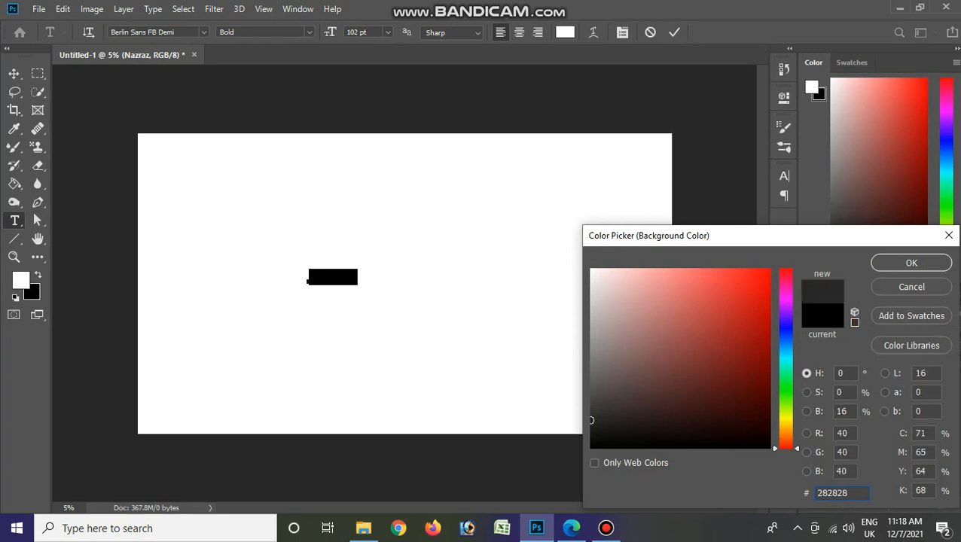
click(766, 275)
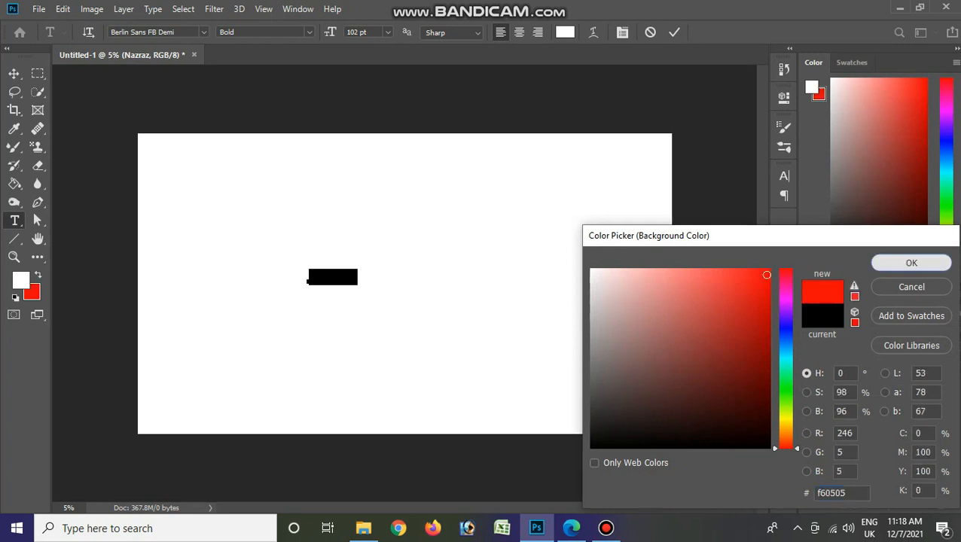
key(Return)
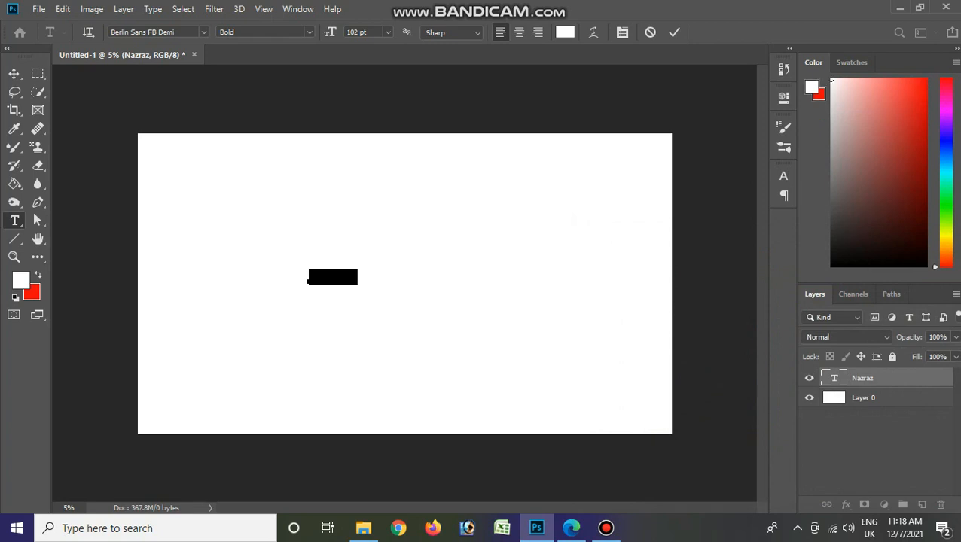
Recolour the selected name text with a saturated blue foreground colour and commit the text edit
click(22, 280)
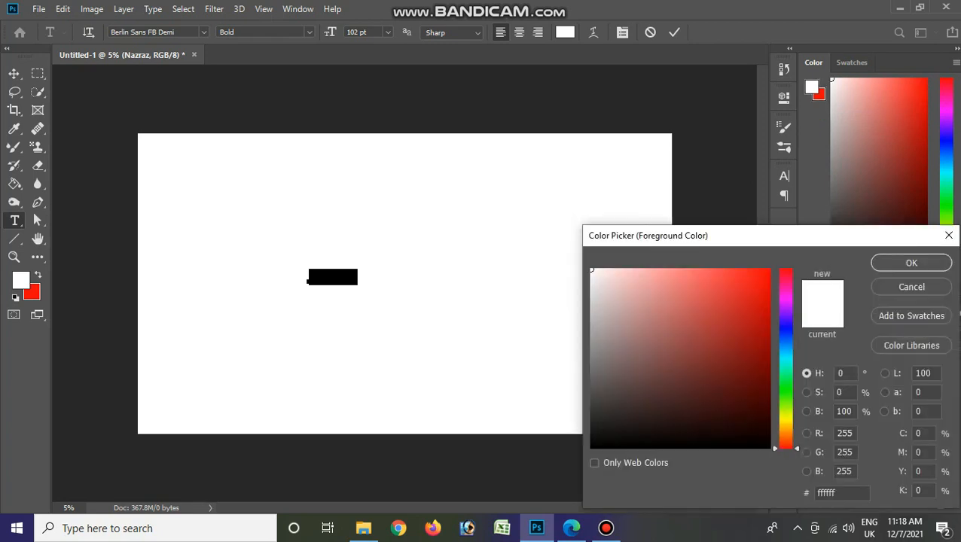
click(786, 332)
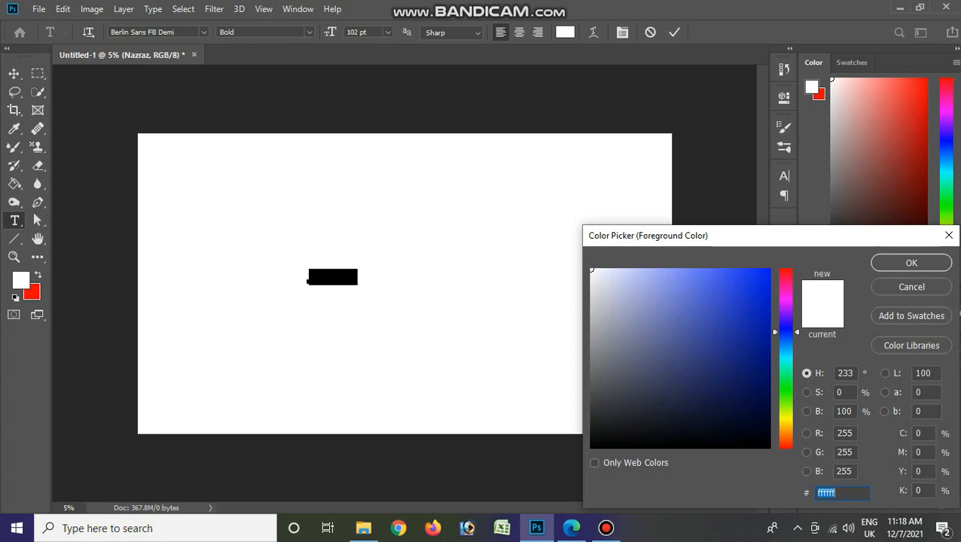
click(766, 274)
click(911, 263)
key(ctrl+Return)
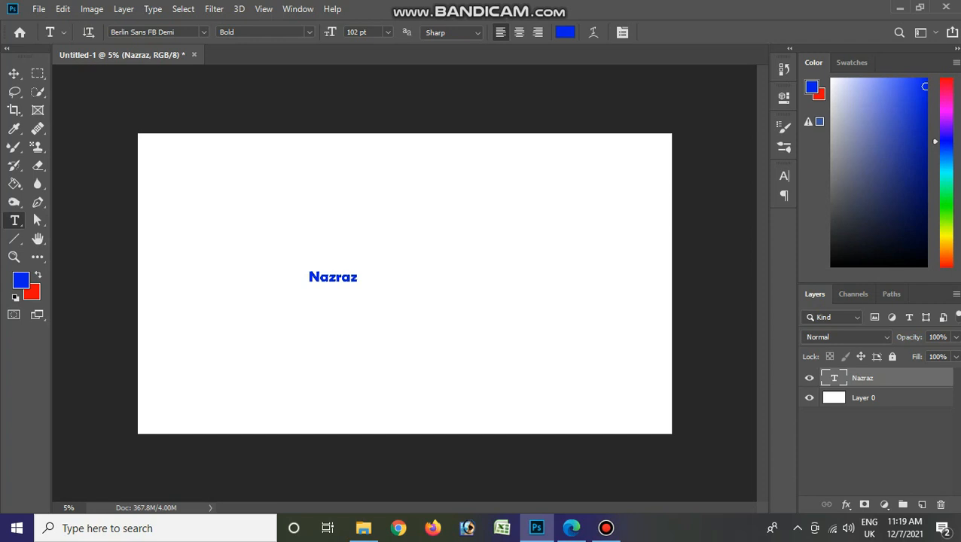
click(306, 276)
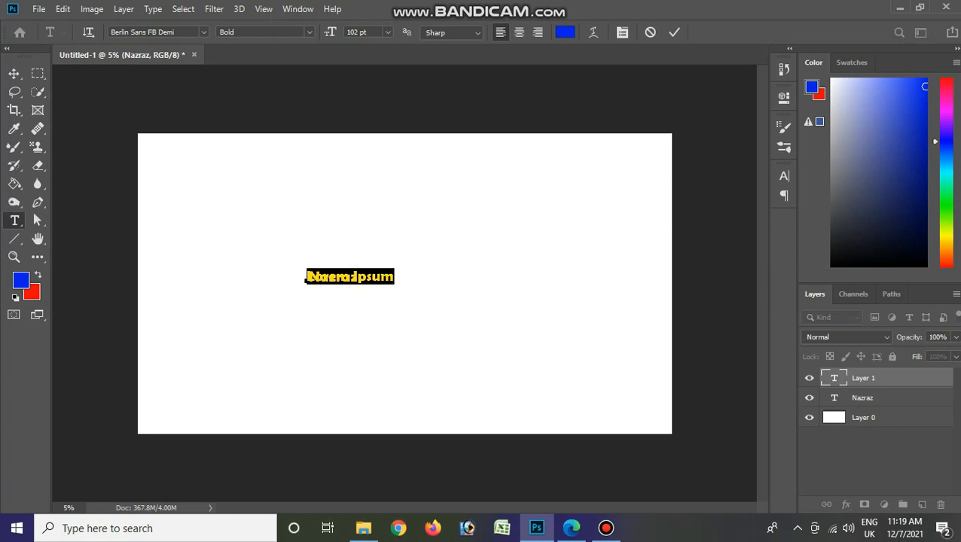
click(306, 280)
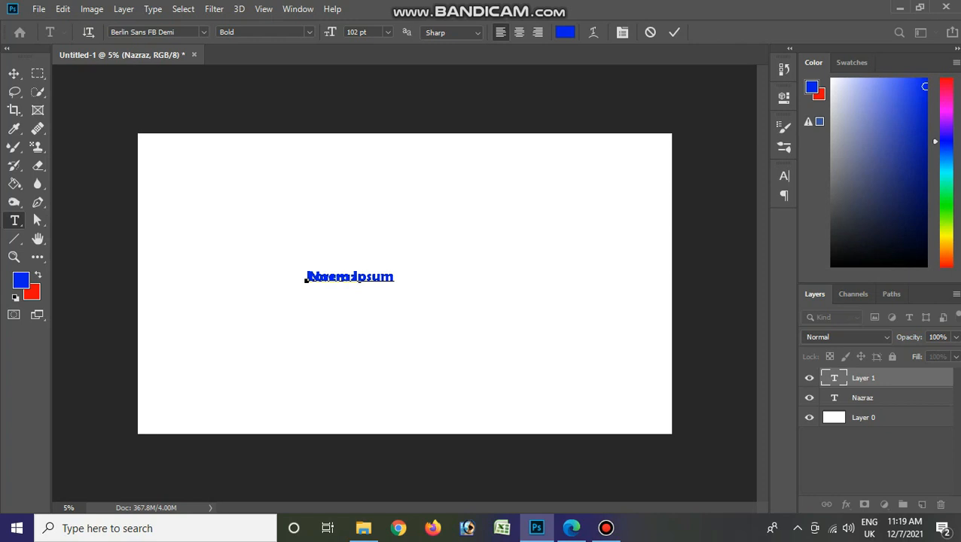
drag(874, 378, 940, 505)
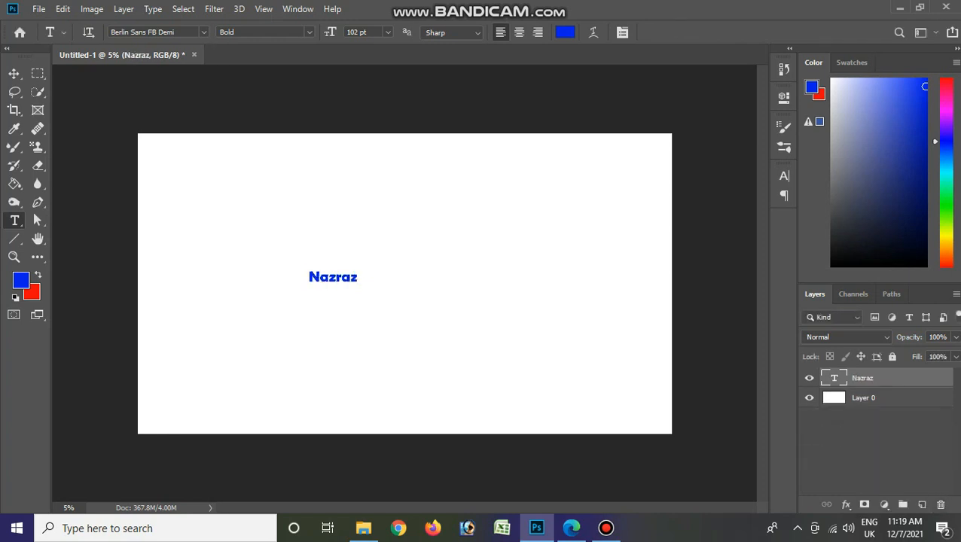
Select the whole name text and set its font size to 182 pt
drag(357, 276, 331, 280)
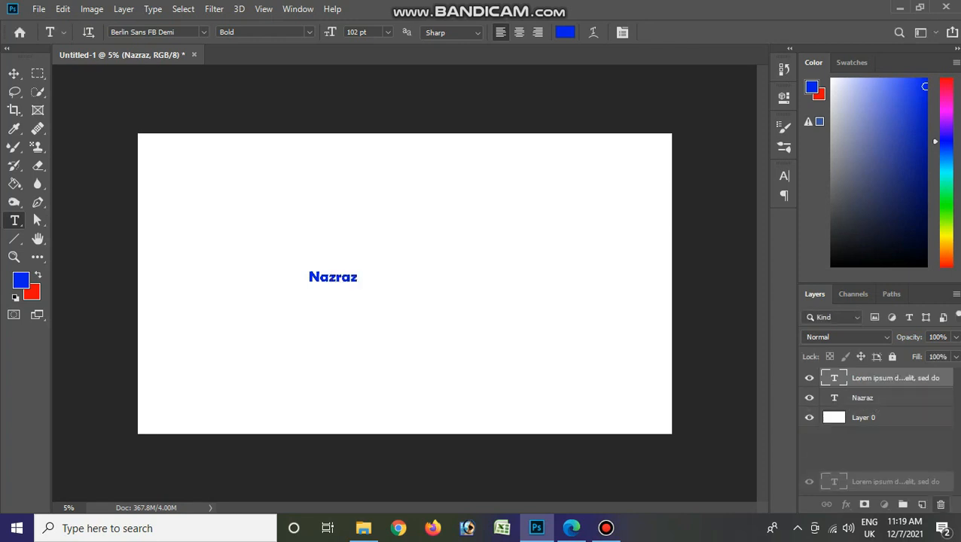
key(Escape)
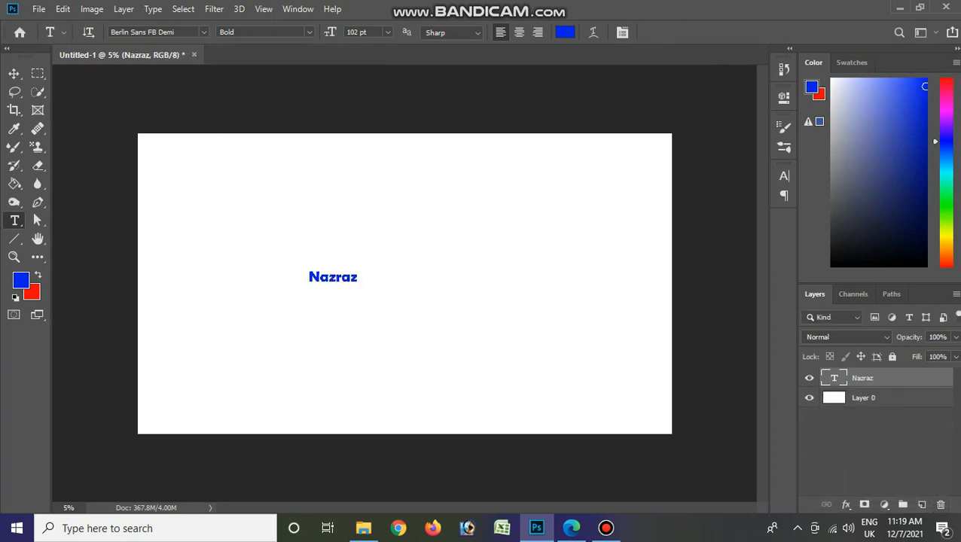
click(328, 277)
click(358, 277)
key(ctrl+a)
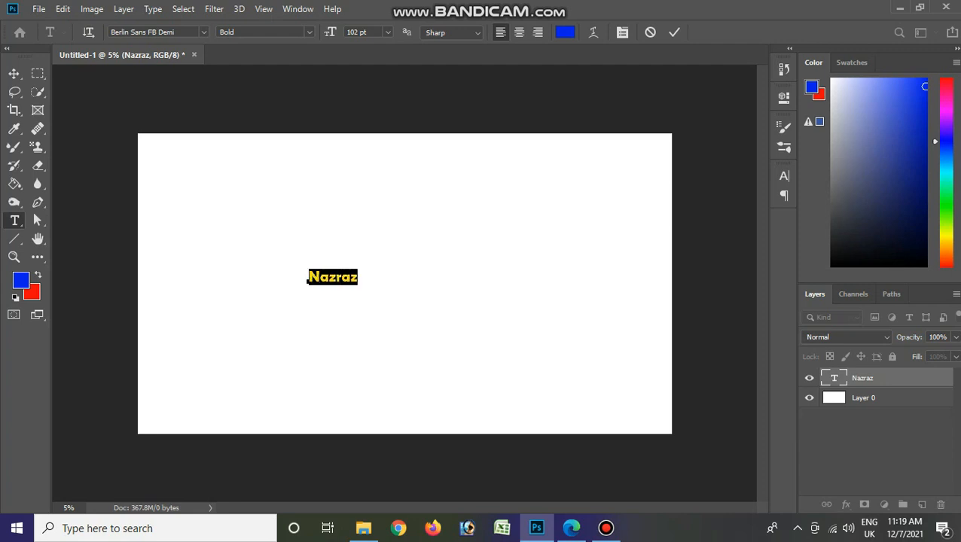
click(387, 32)
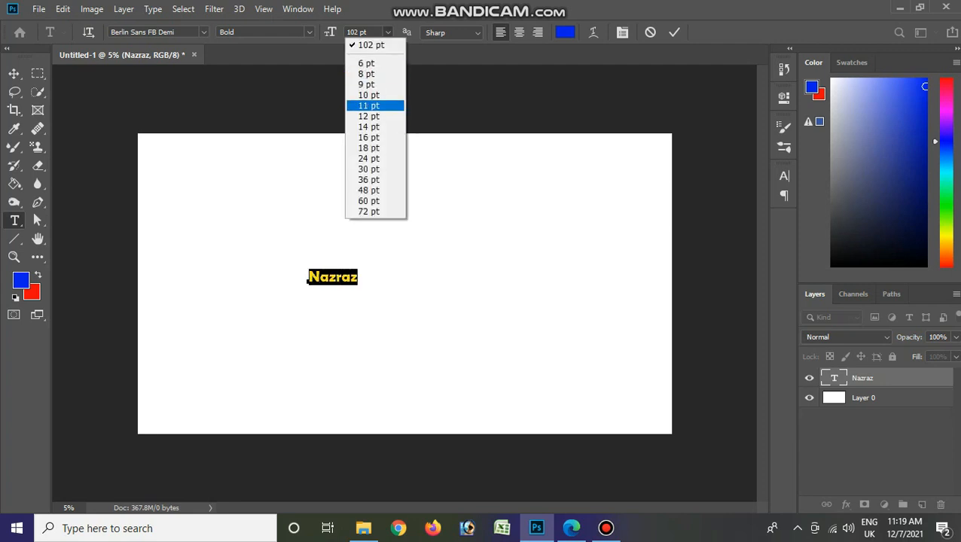
key(Escape)
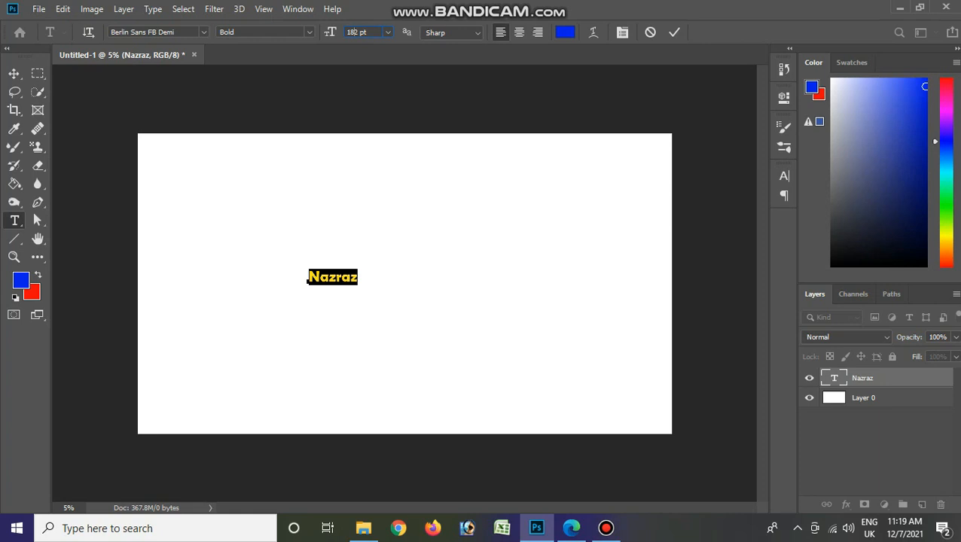
key(Return)
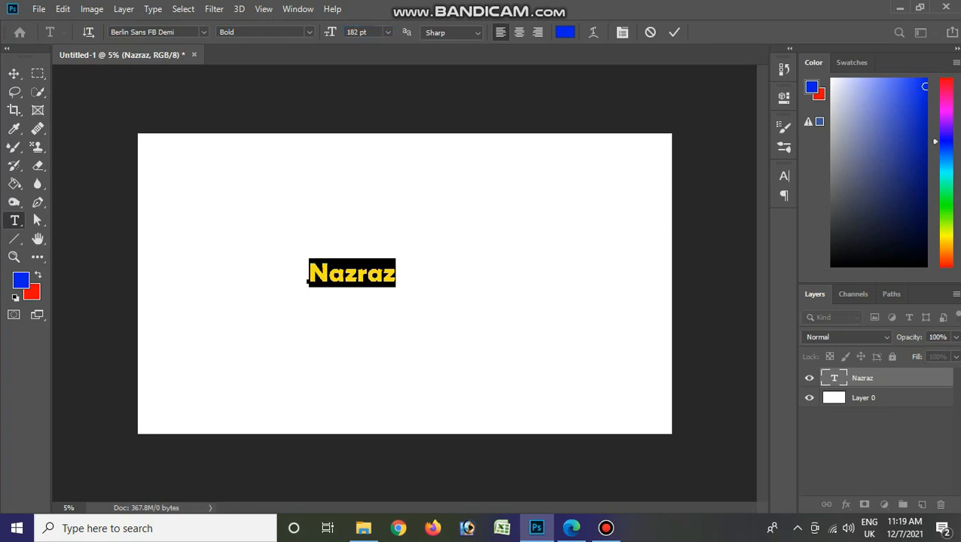
Set the selected name text's font size to 200 pt, recolour it golden yellow and commit the edit
double_click(352, 32)
text(200)
key(Return)
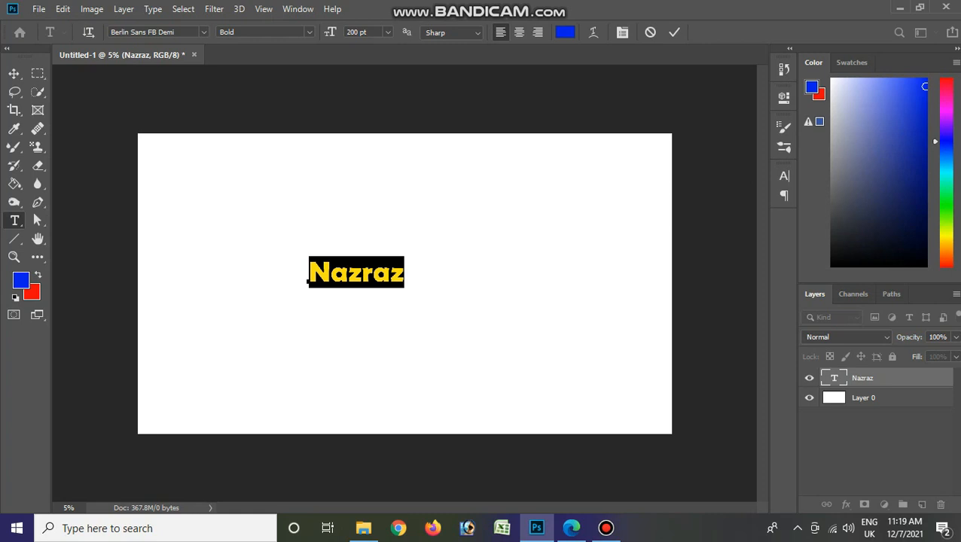
click(947, 240)
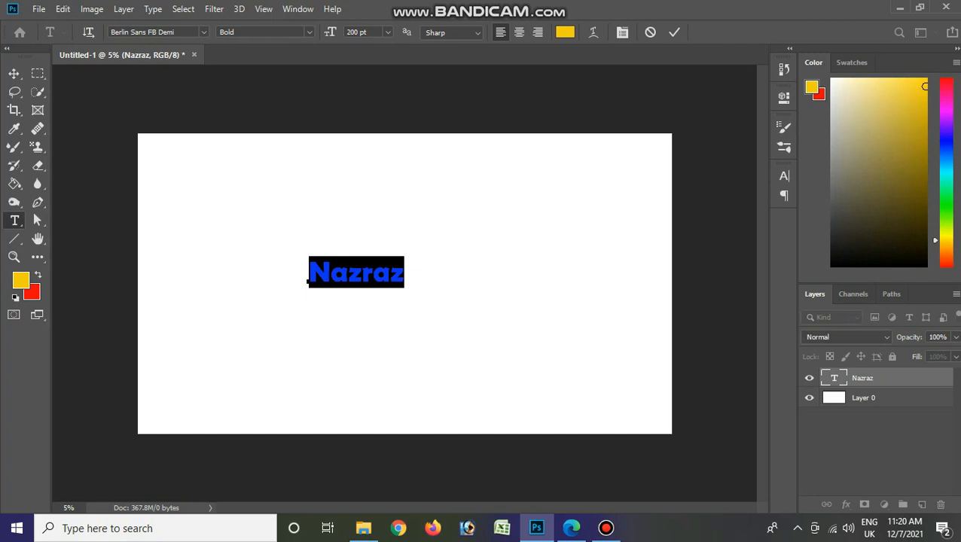
key(ctrl+Return)
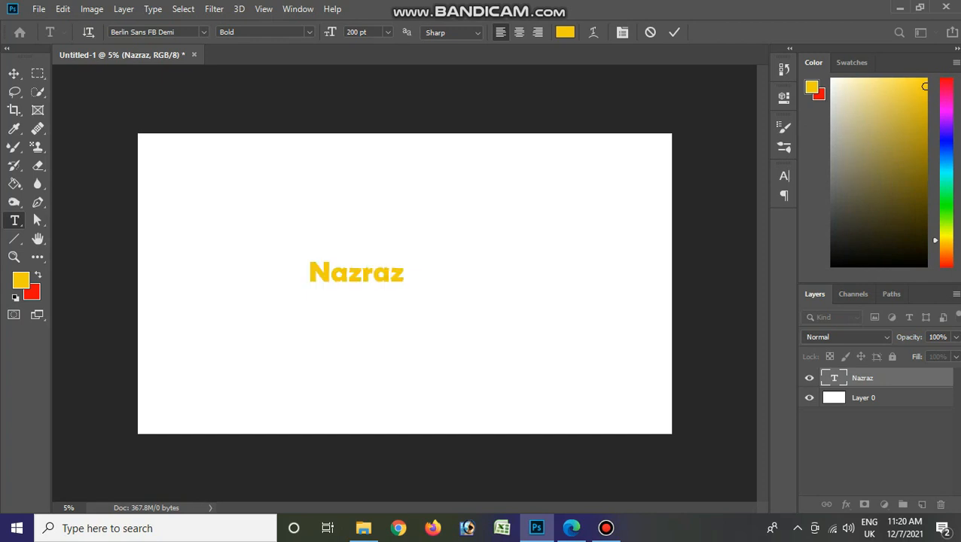
Recolour the whole name text in a darker gold shade and commit the text edit
click(917, 164)
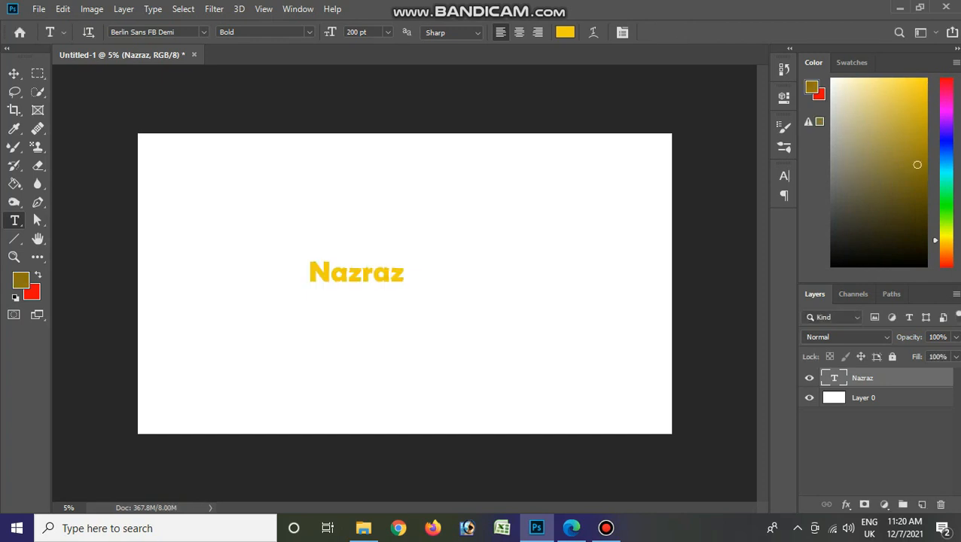
click(389, 272)
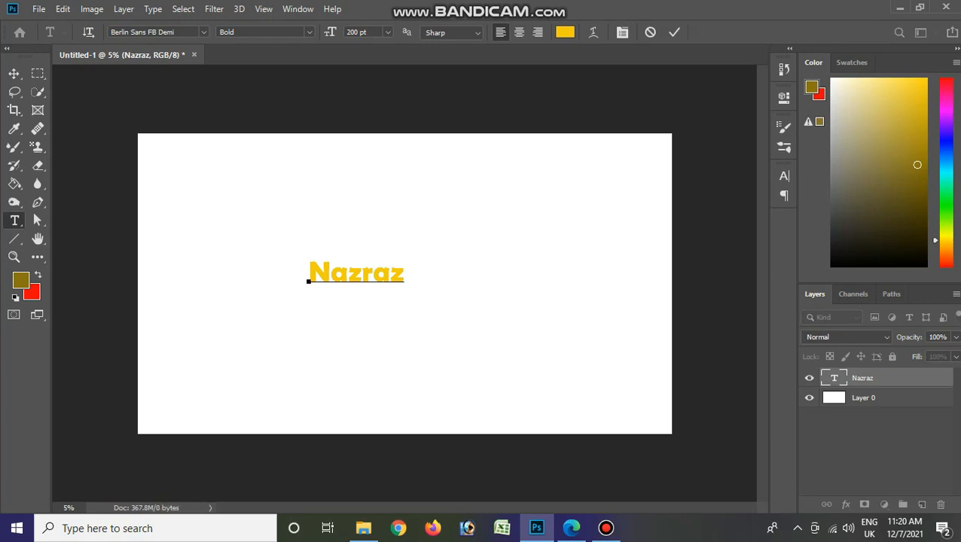
key(ctrl+a)
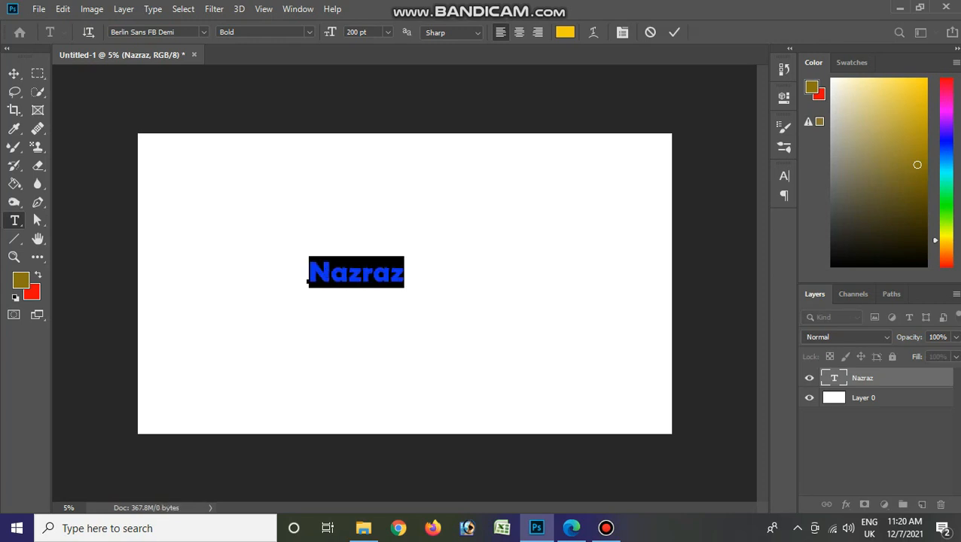
click(920, 134)
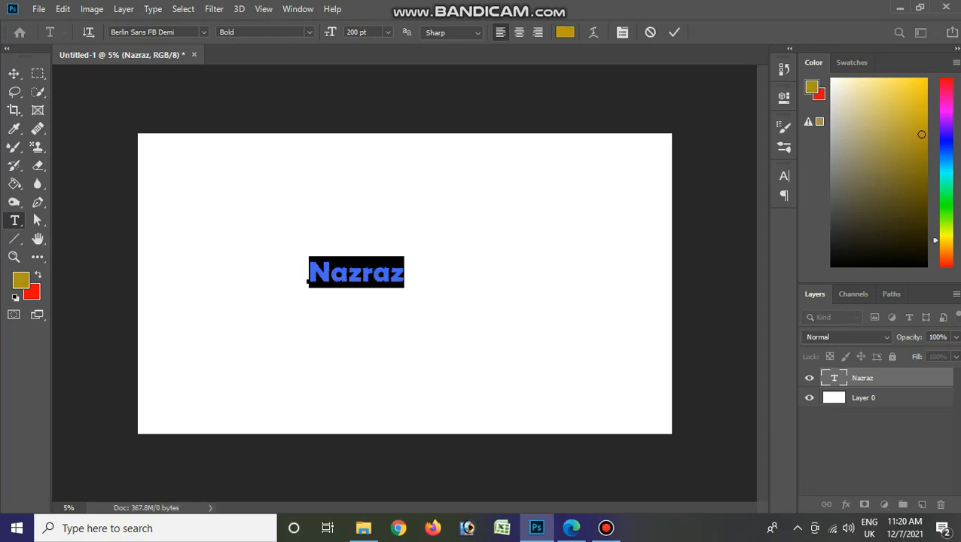
key(Return)
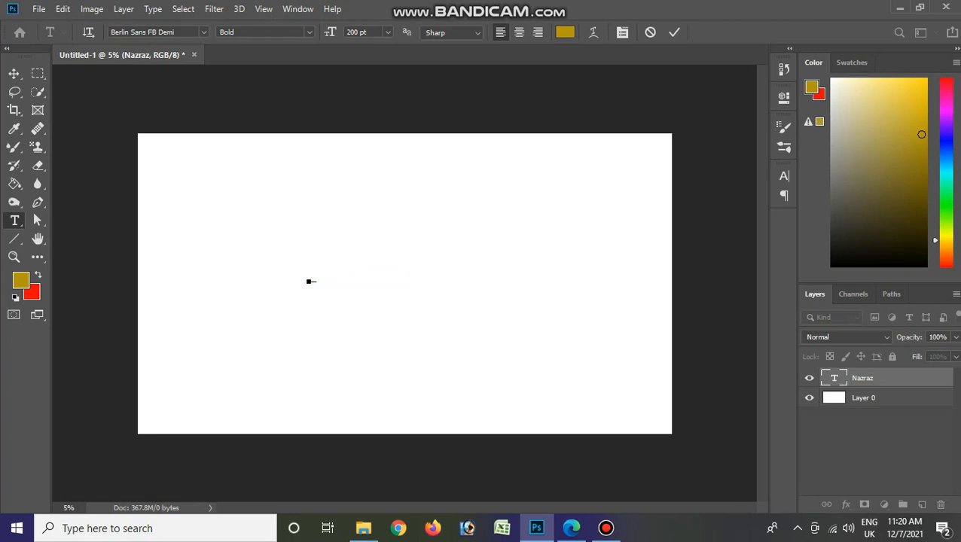
key(ctrl+z)
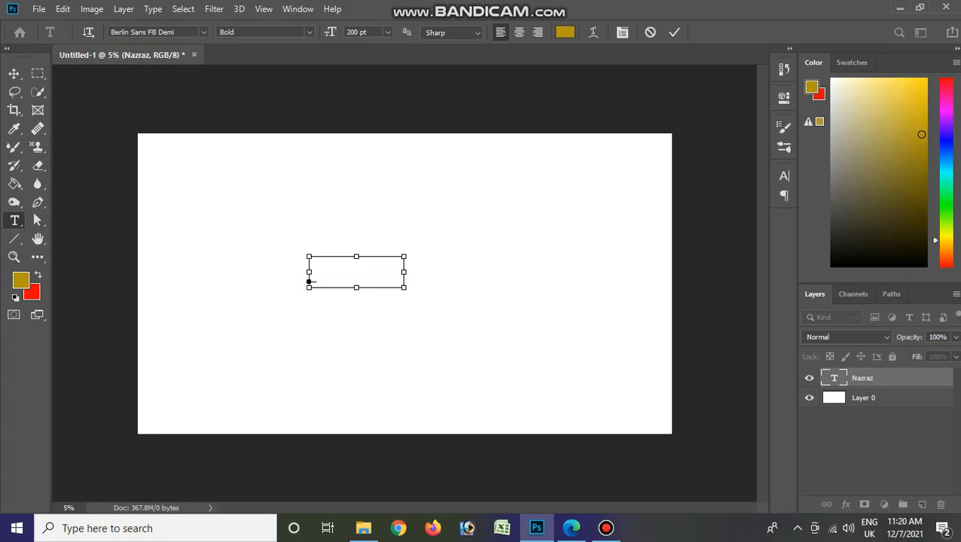
key(ctrl+Return)
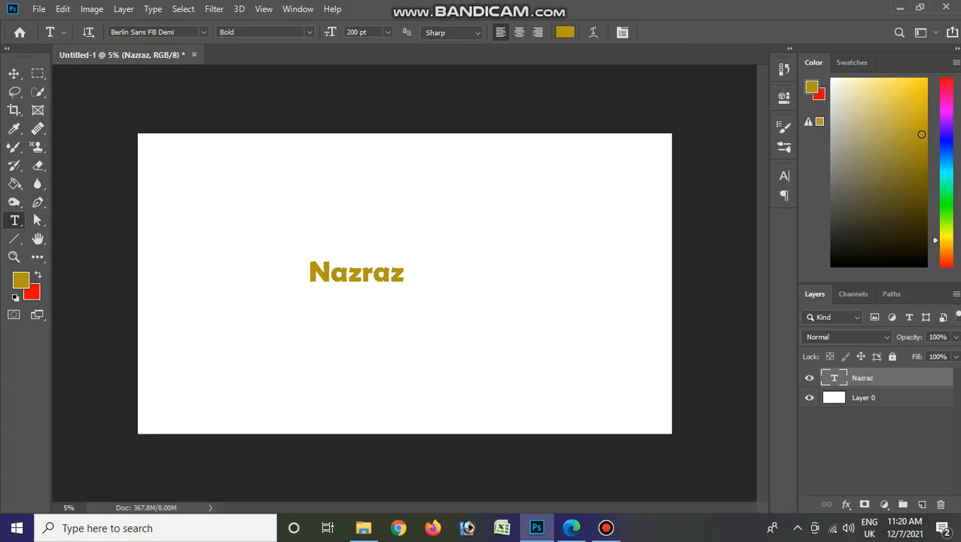
Move the name text towards the canvas centre and set its font size to 400 pt
key(v)
drag(339, 267, 380, 277)
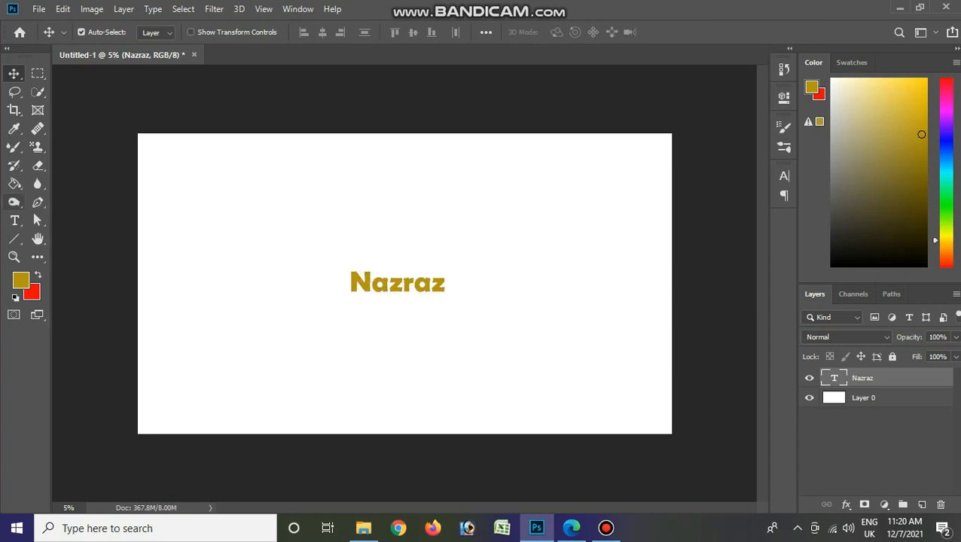
click(15, 220)
click(430, 282)
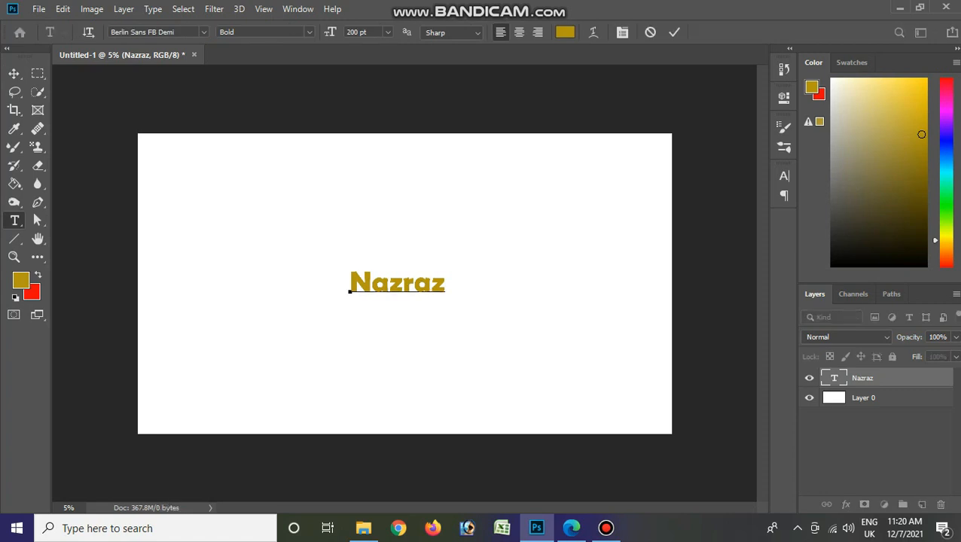
key(ctrl+a)
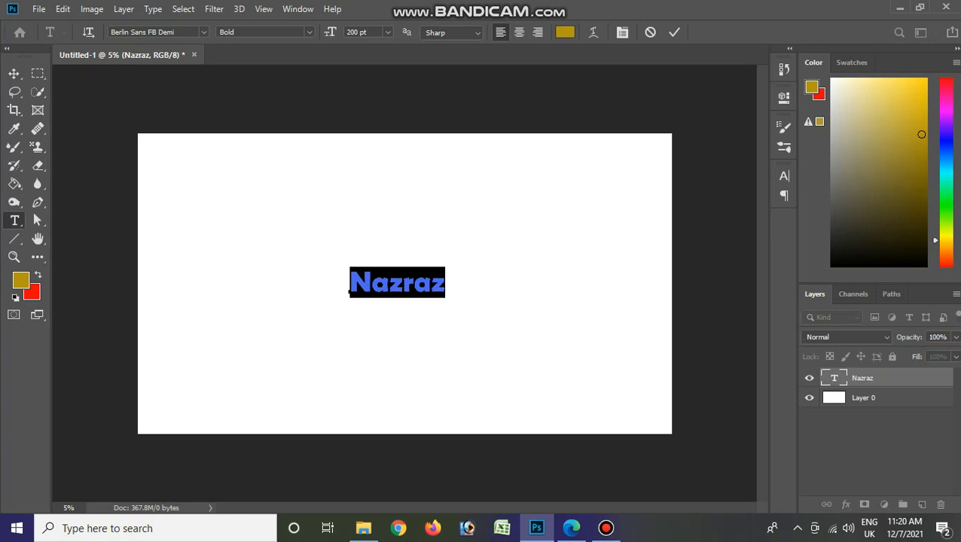
click(349, 32)
text(4)
key(Return)
Reposition the enlarged name text so that it sits horizontally centred on the white canvas
click(14, 73)
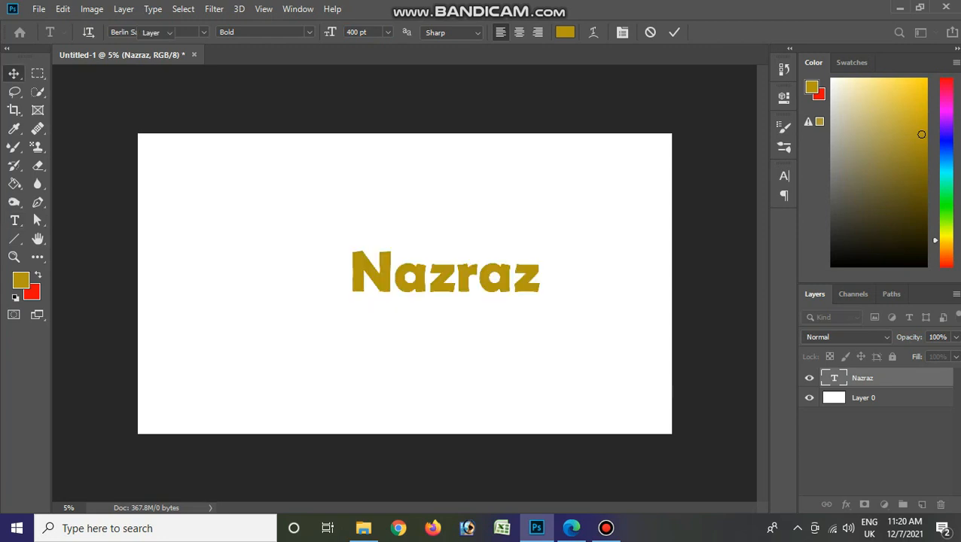
drag(372, 278, 333, 270)
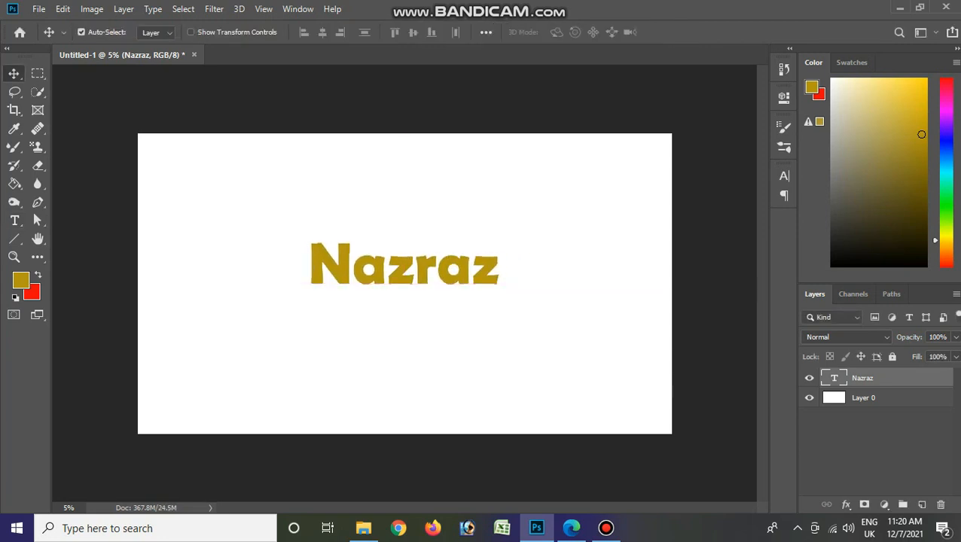
click(605, 528)
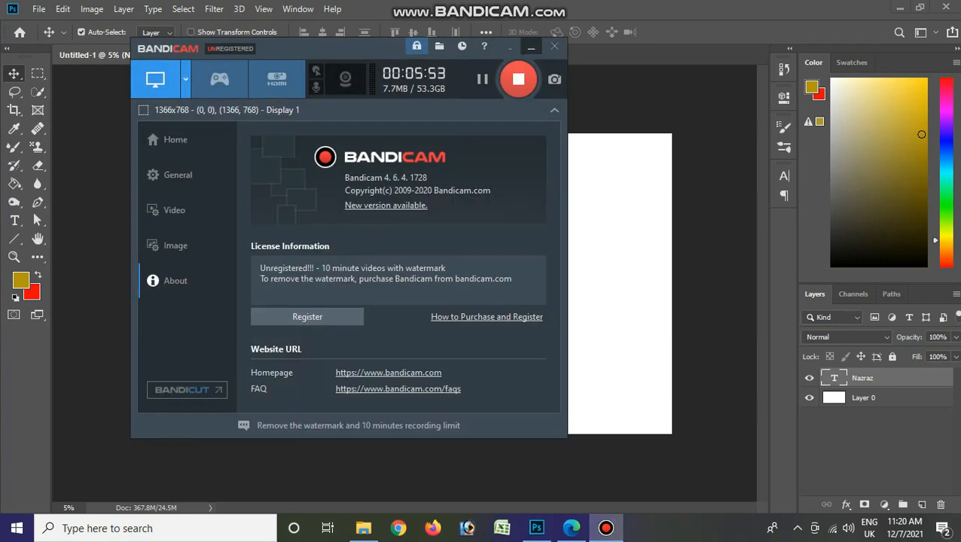
click(531, 47)
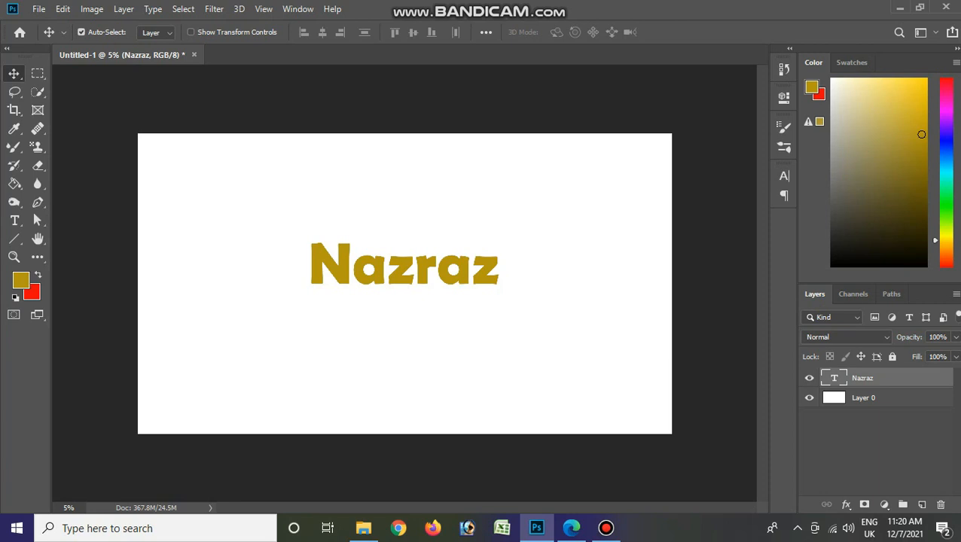
Replace the lowercase r in the middle of the name text with a capital R
click(14, 220)
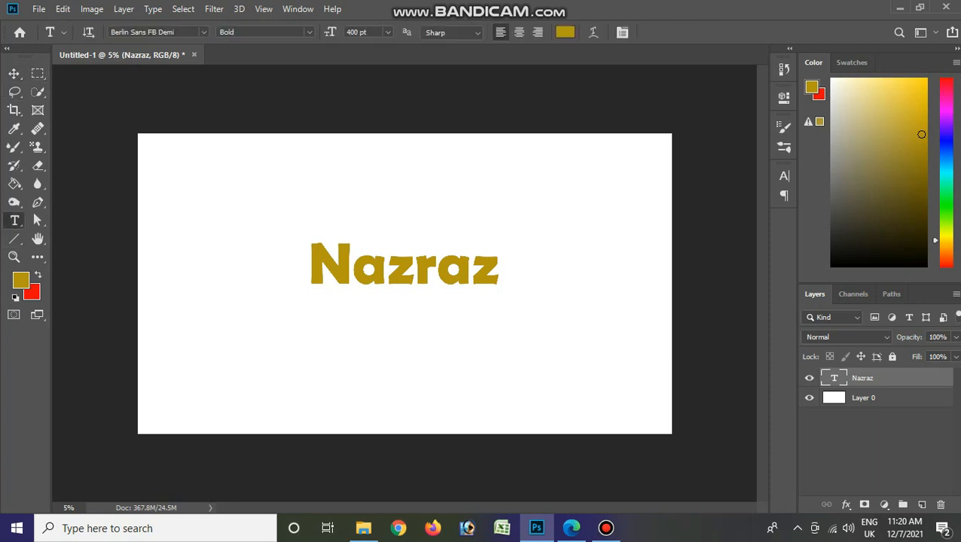
click(435, 257)
drag(435, 258, 422, 264)
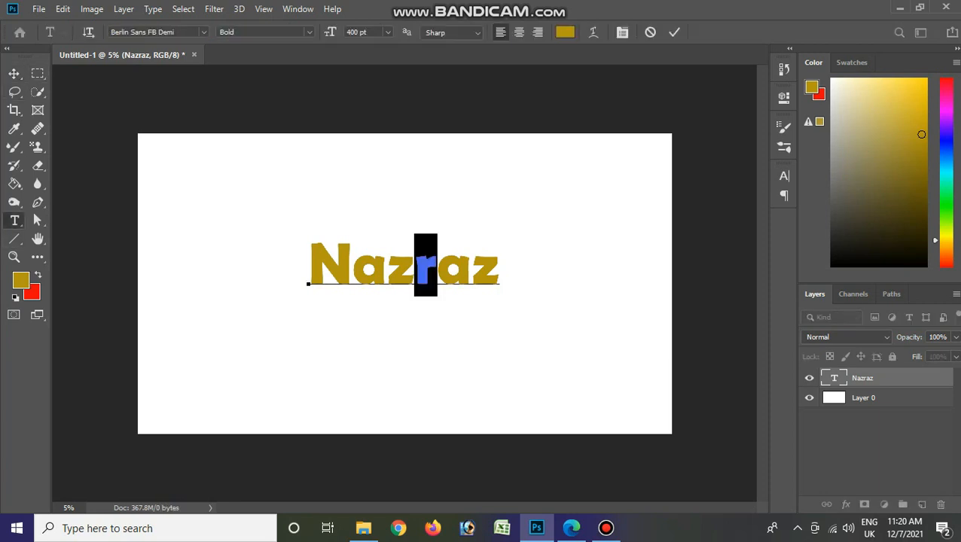
text(R)
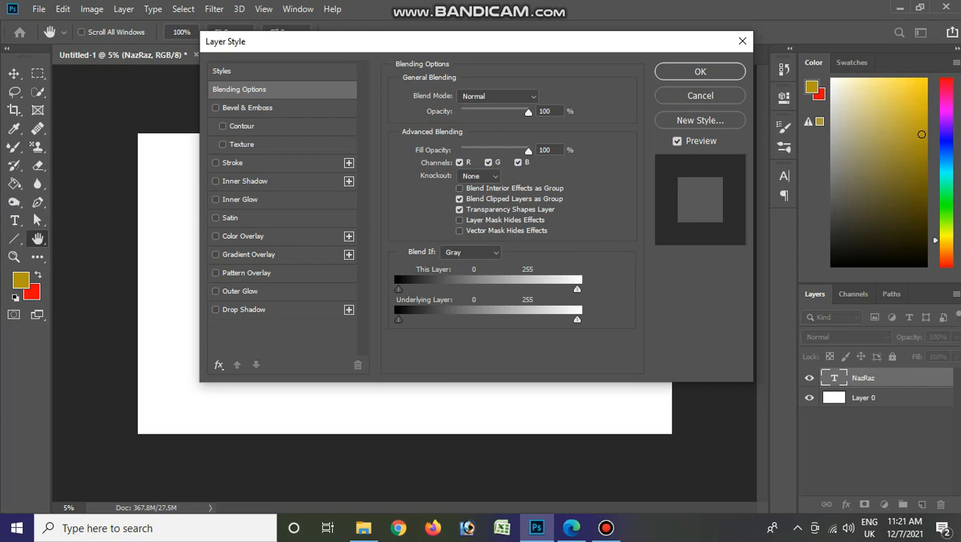
Enable Bevel & Emboss on the name layer and set the black Blend If value for This Layer to 11
click(215, 108)
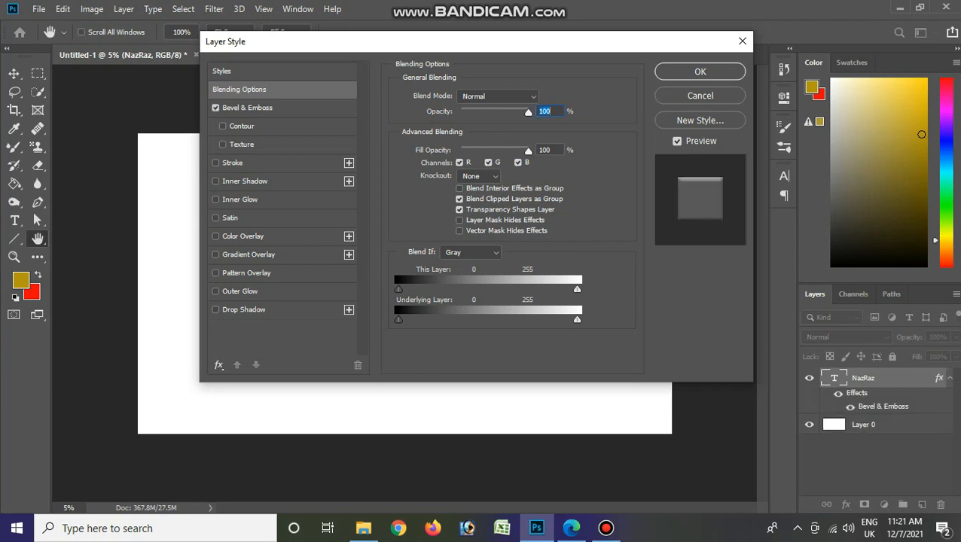
drag(398, 289, 399, 289)
drag(400, 290, 522, 289)
drag(376, 41, 571, 55)
drag(716, 302, 593, 302)
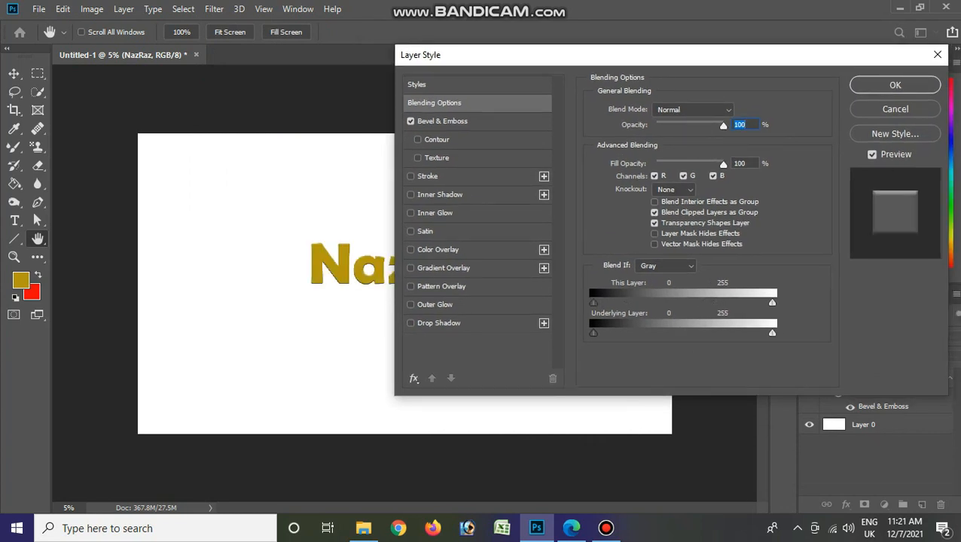
drag(597, 302, 600, 302)
Enable the Inner Shadow effect on the name layer and turn on anti-aliasing for its contour
click(410, 194)
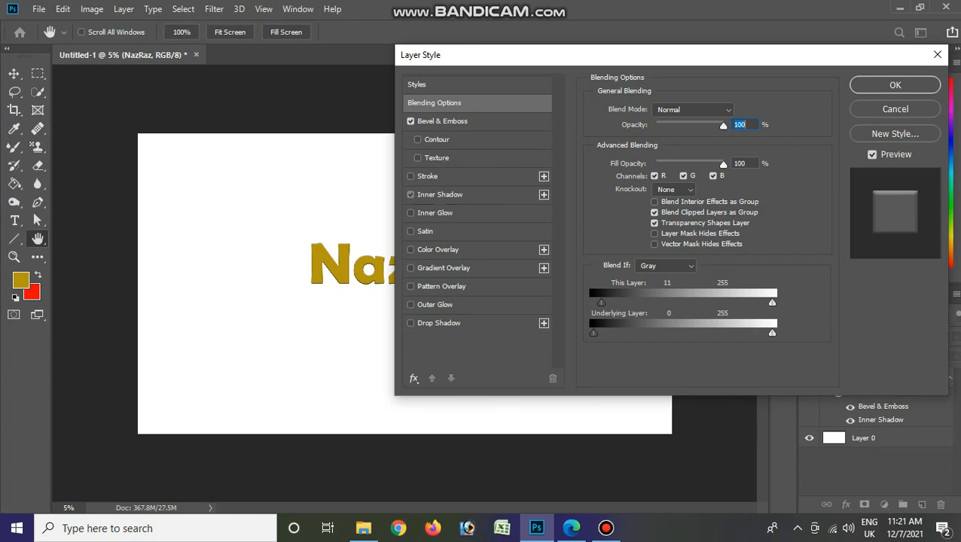
click(441, 195)
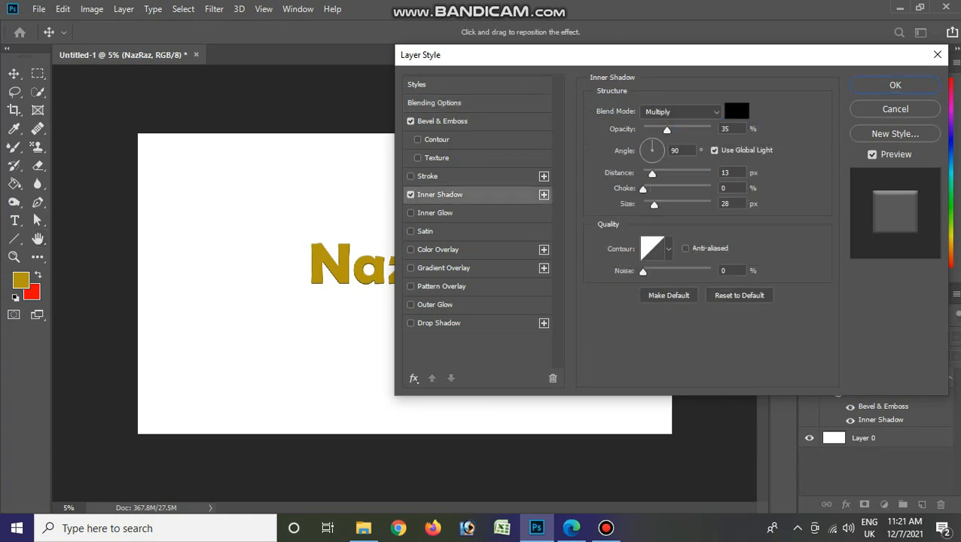
click(685, 248)
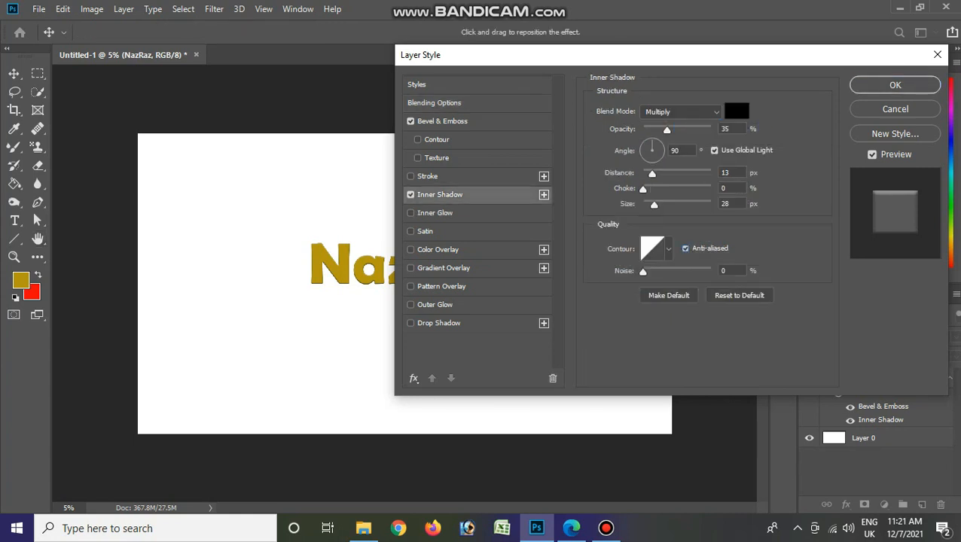
Try contour presets for the inner shadow and choose the descending rolling-slope curve
click(668, 250)
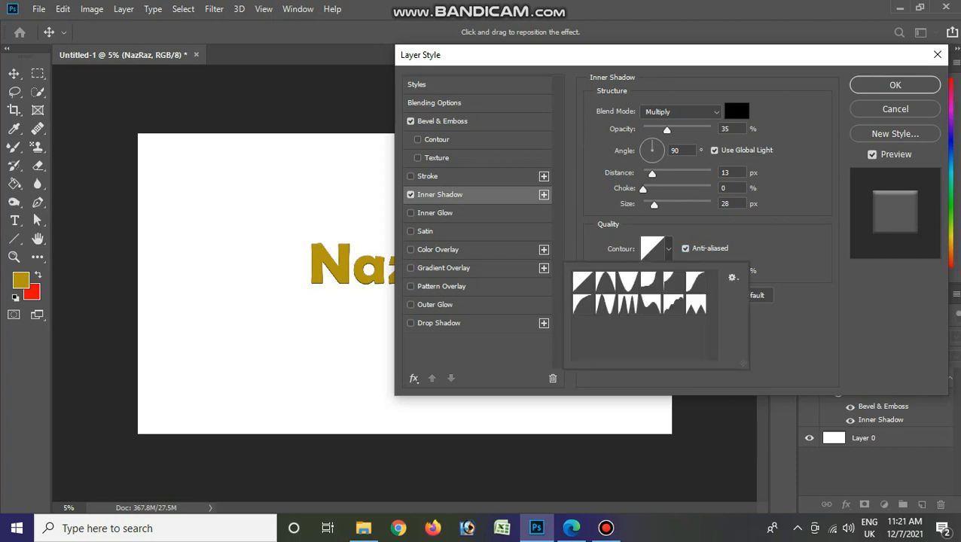
click(650, 304)
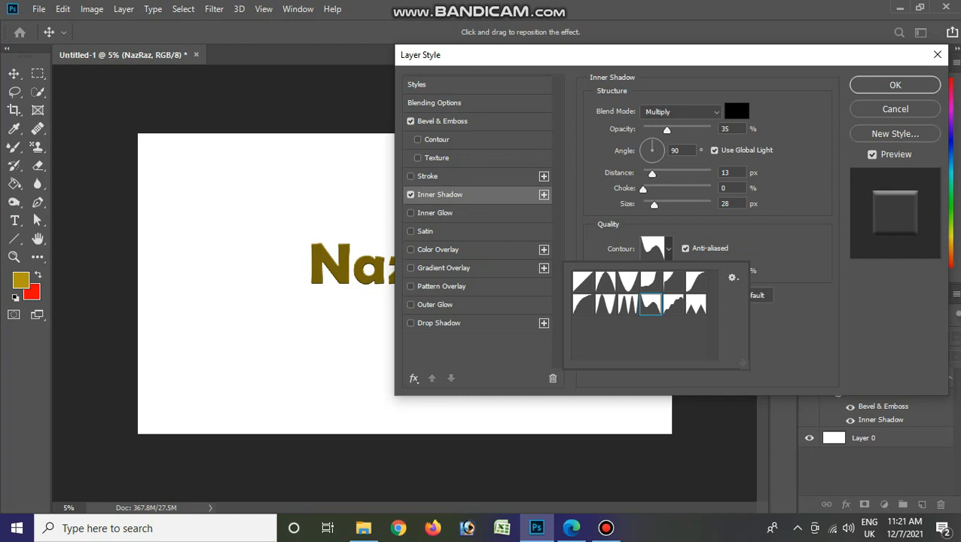
click(673, 304)
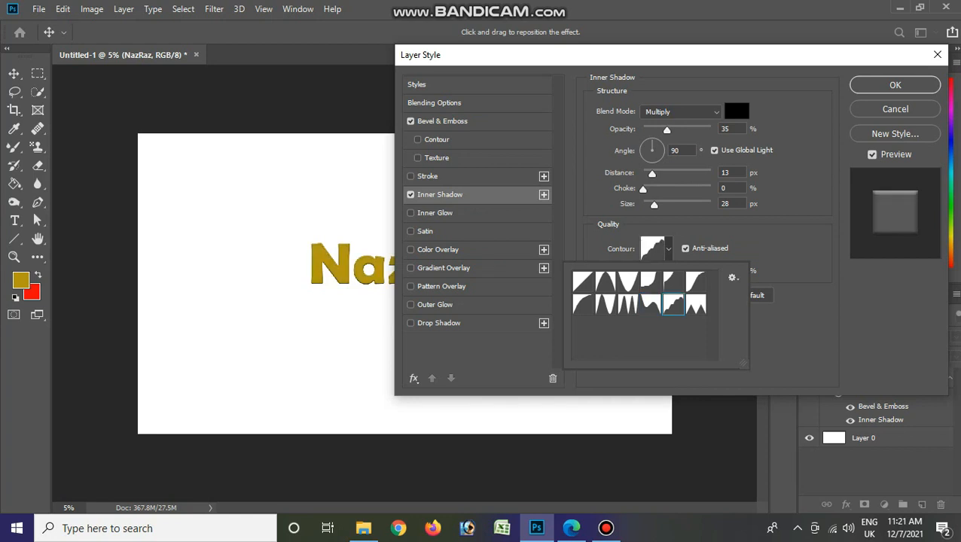
click(651, 304)
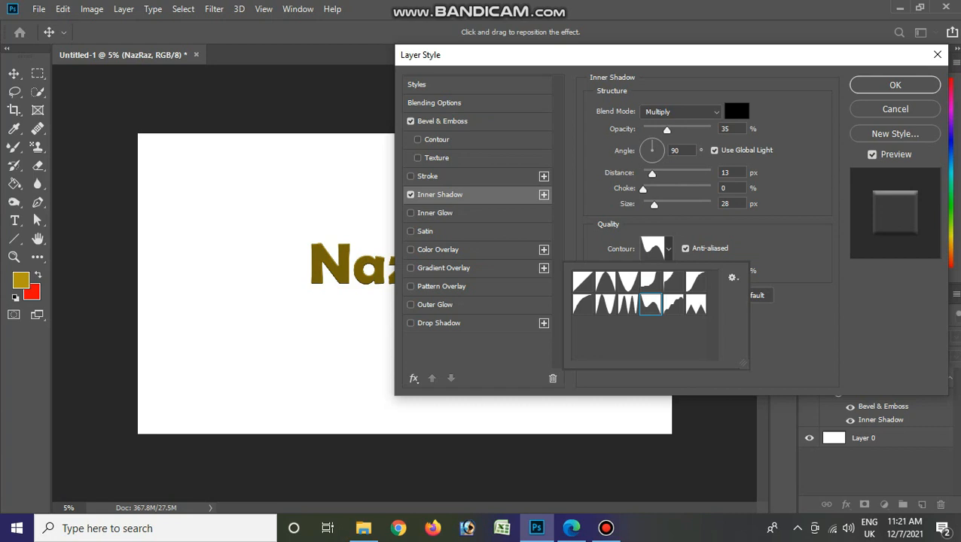
Set the inner shadow's distance to 23 px, choke to 45% and size to 84 px
drag(652, 173, 674, 205)
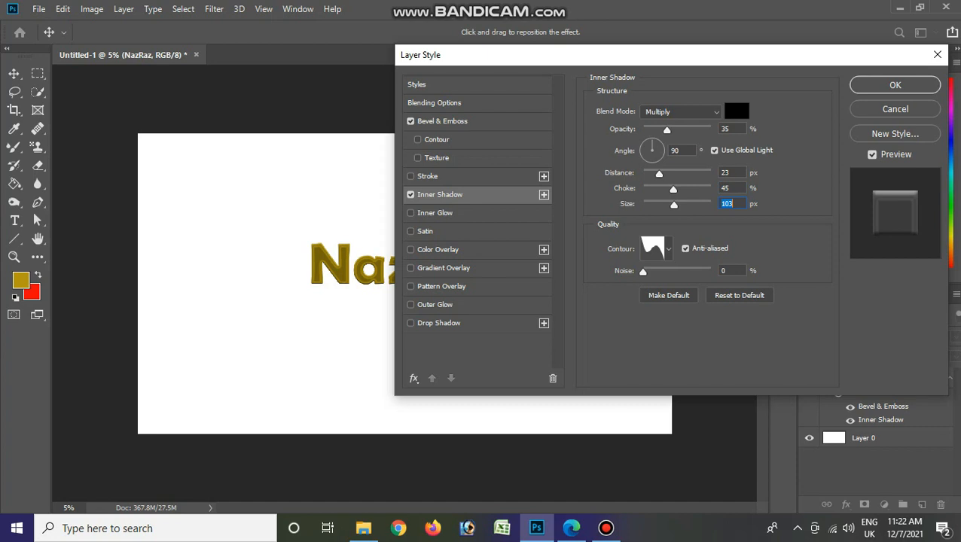
drag(674, 205, 668, 205)
Set the inner shadow colour to amber f8c206 and apply the layer style
click(736, 111)
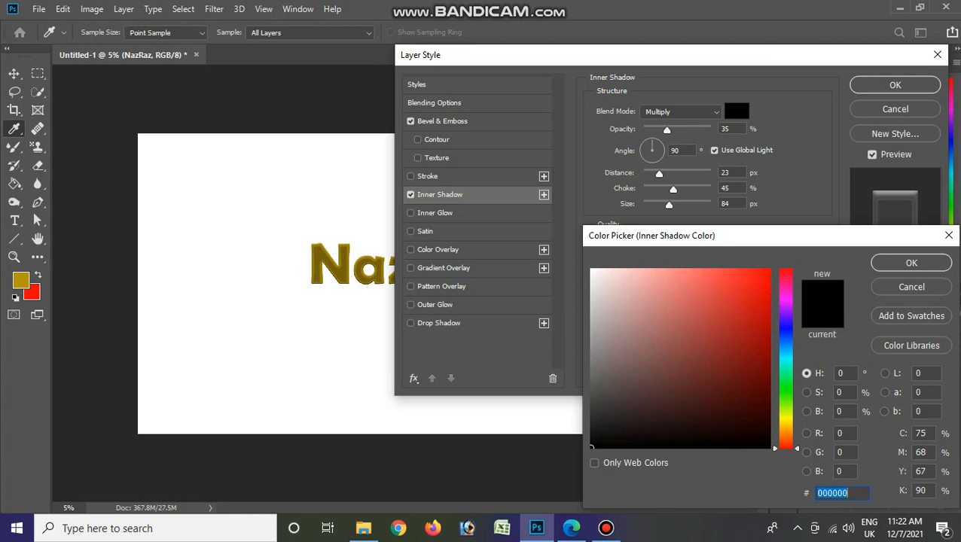
click(786, 426)
click(766, 271)
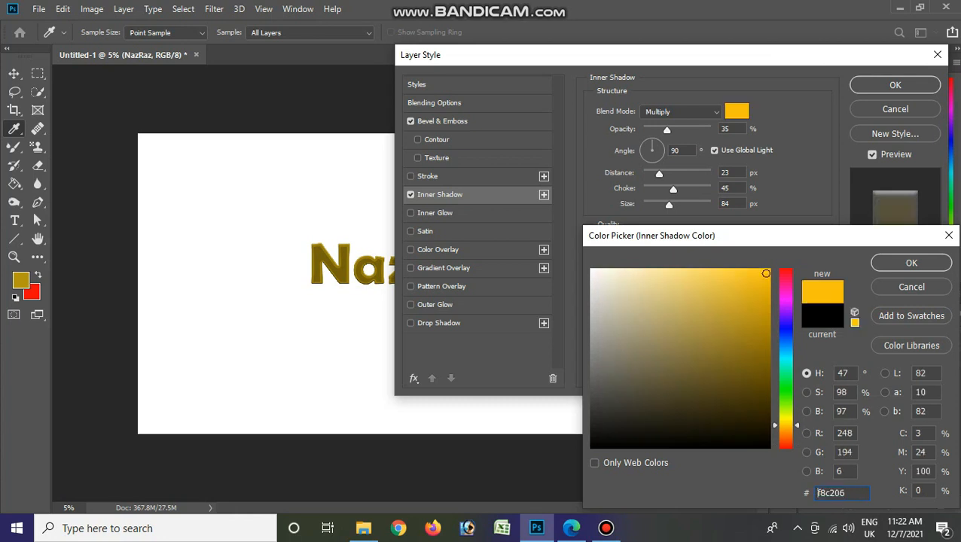
click(911, 262)
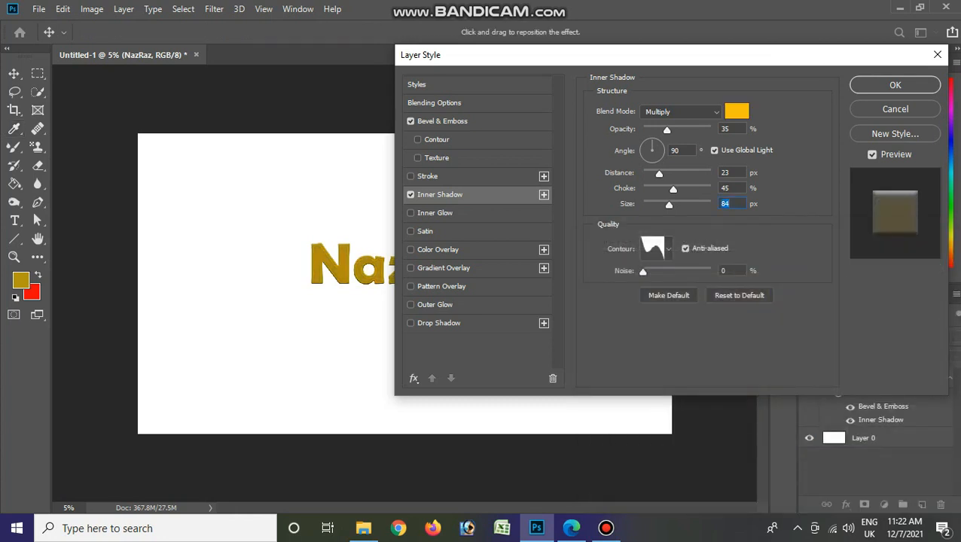
key(Return)
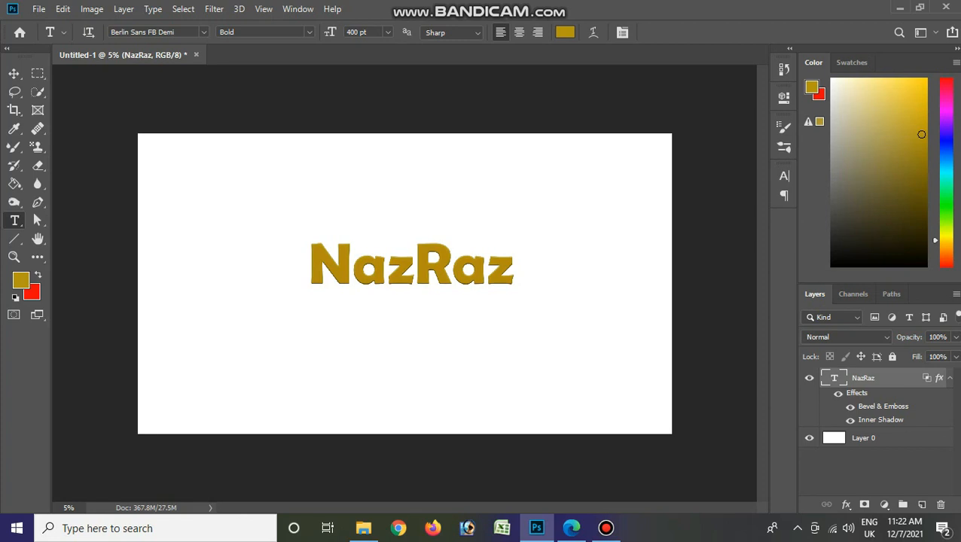
Reopen the name layer's Inner Shadow settings and set the shadow colour to dark brown 564303
double_click(881, 420)
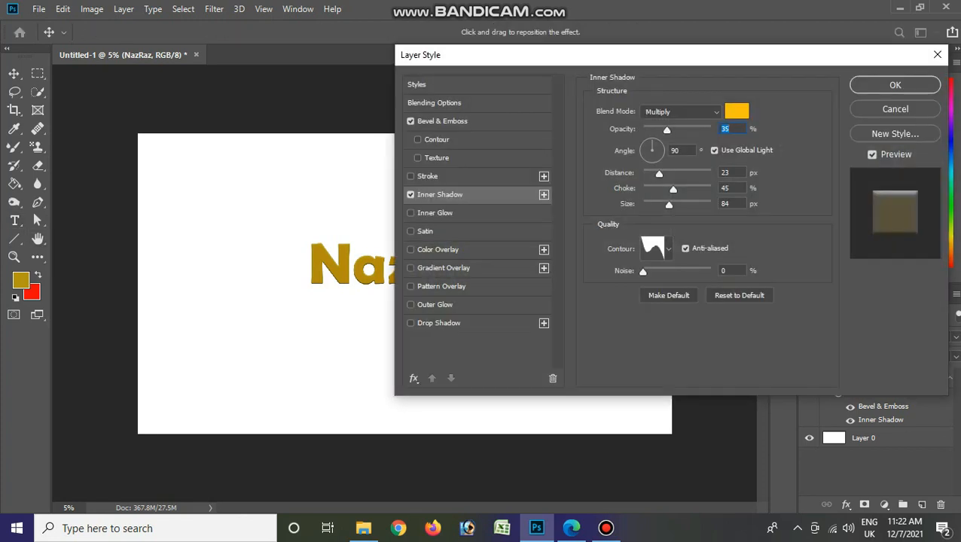
click(736, 111)
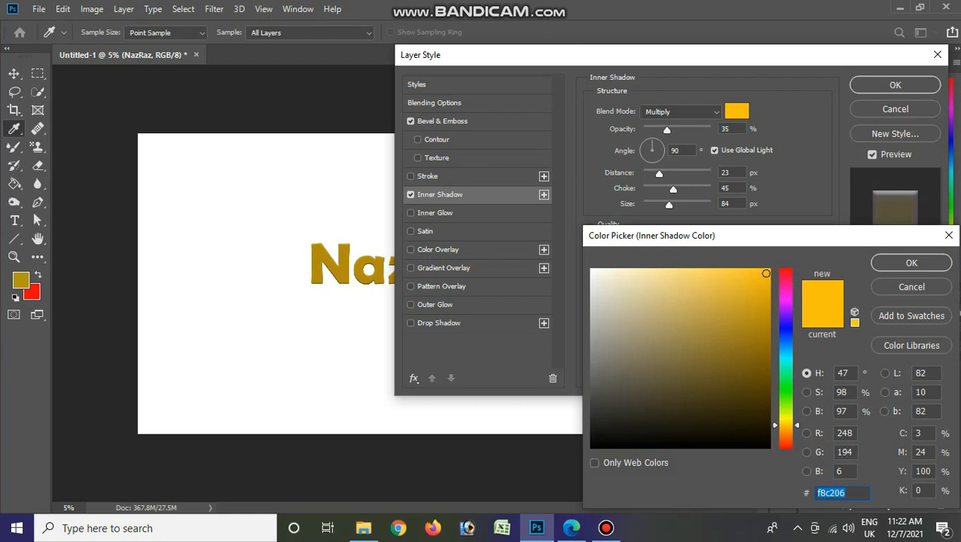
click(762, 411)
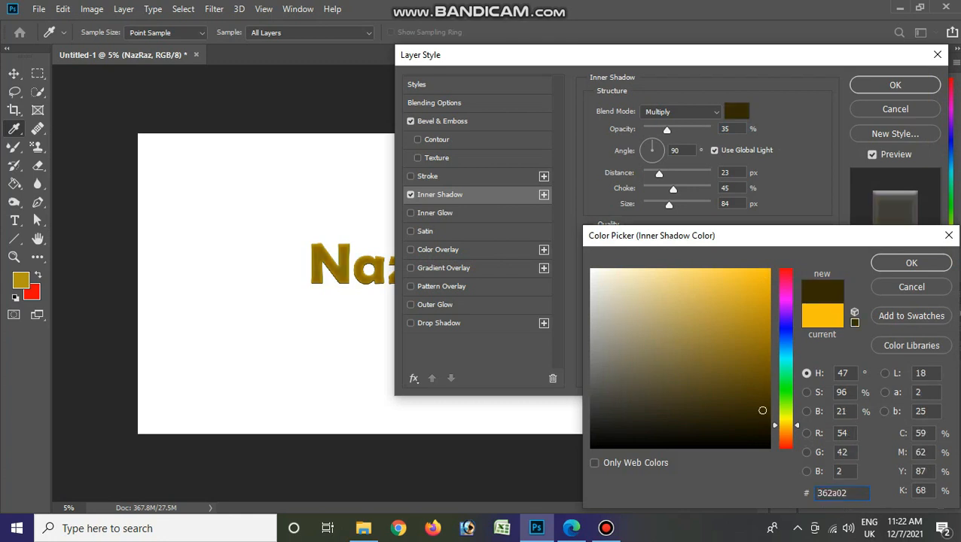
click(763, 388)
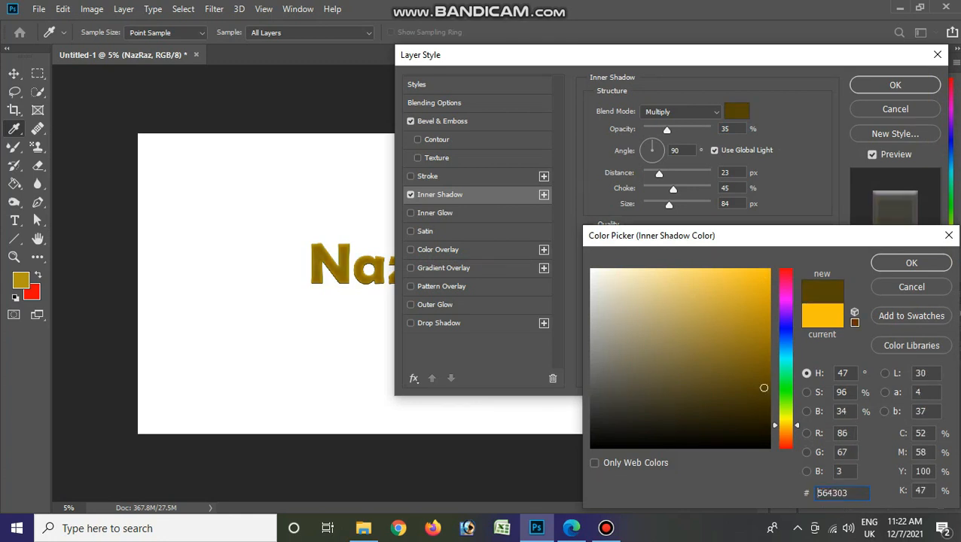
key(Return)
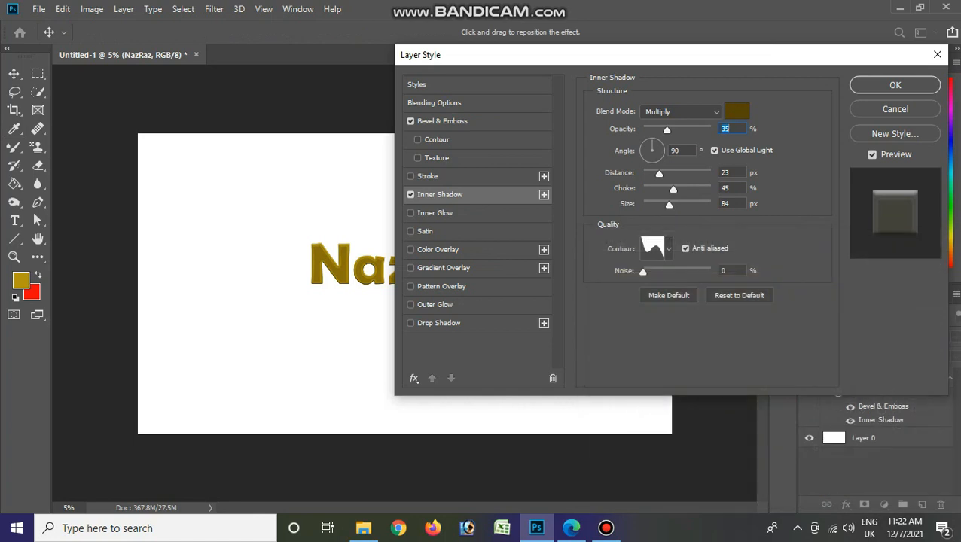
Enable Inner Glow on the name layer, try several contour presets and choose the Gaussian curve
click(435, 213)
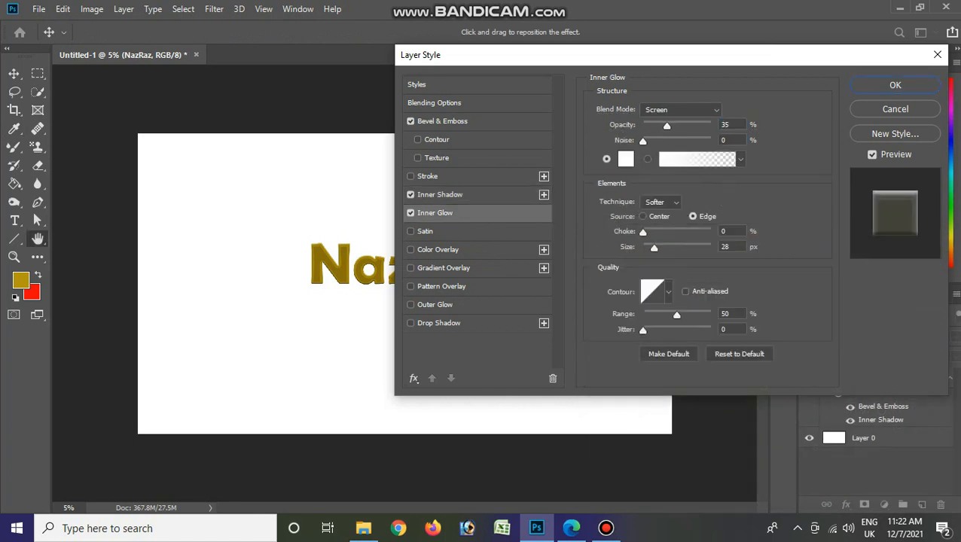
click(667, 293)
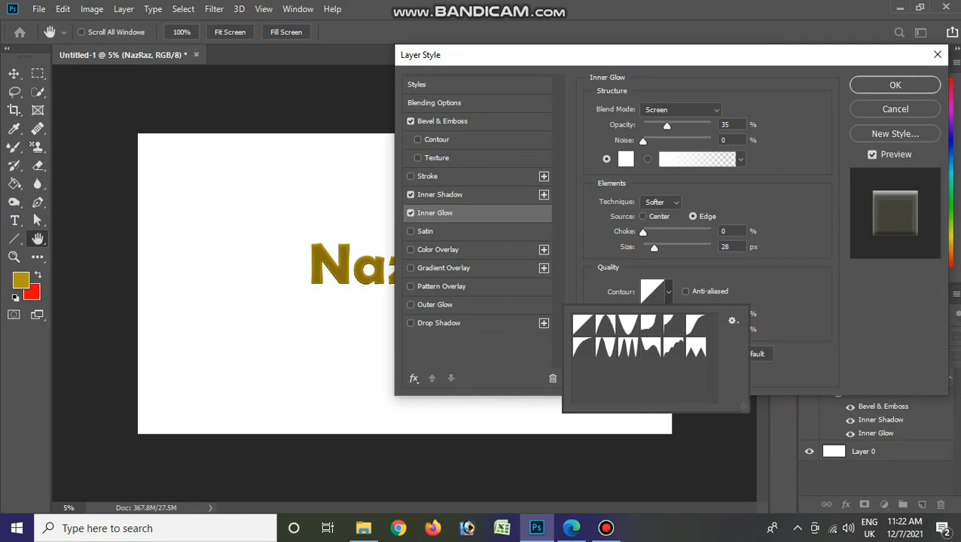
click(605, 325)
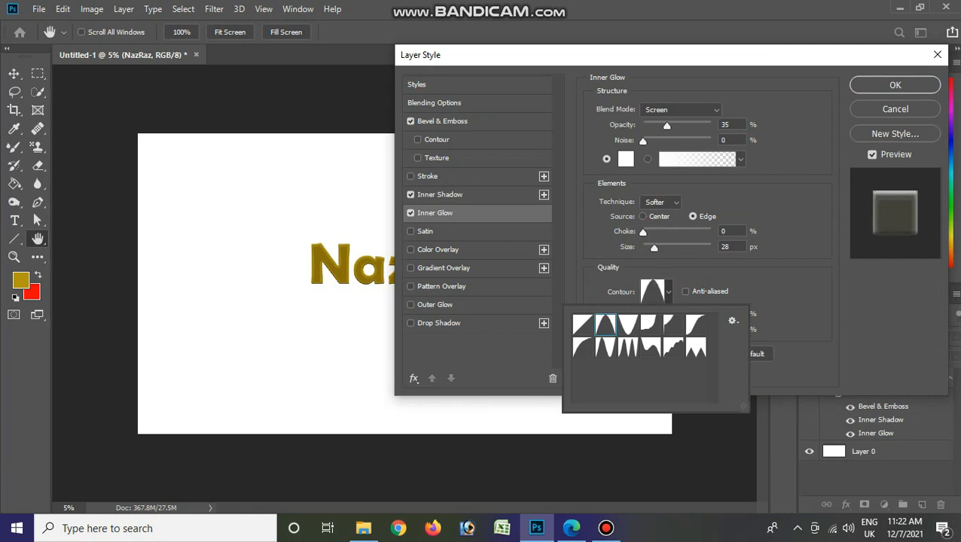
click(628, 325)
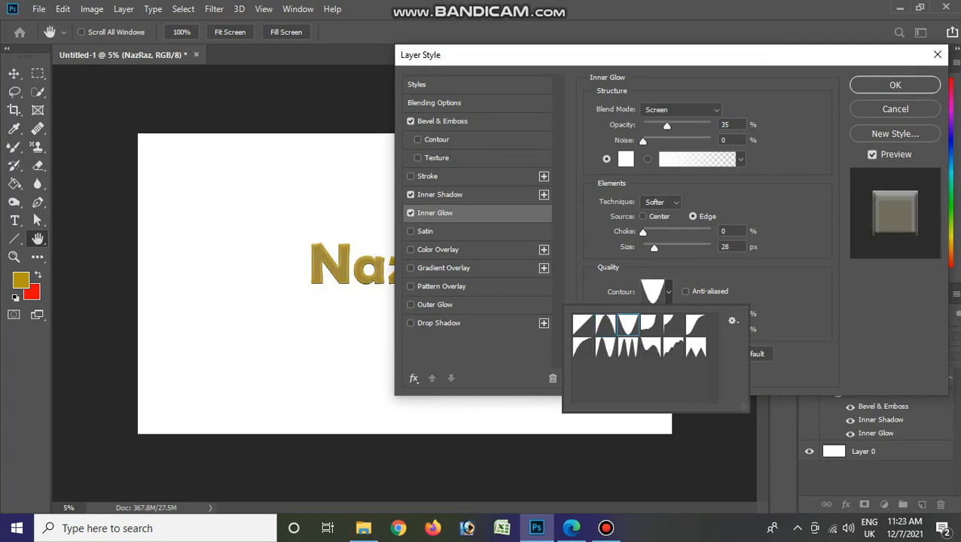
click(606, 326)
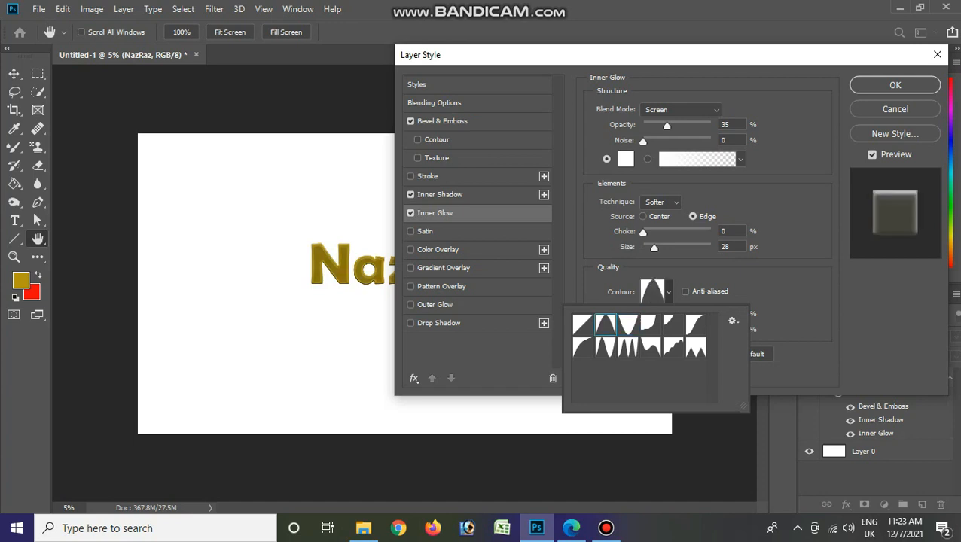
click(582, 348)
click(605, 326)
click(695, 325)
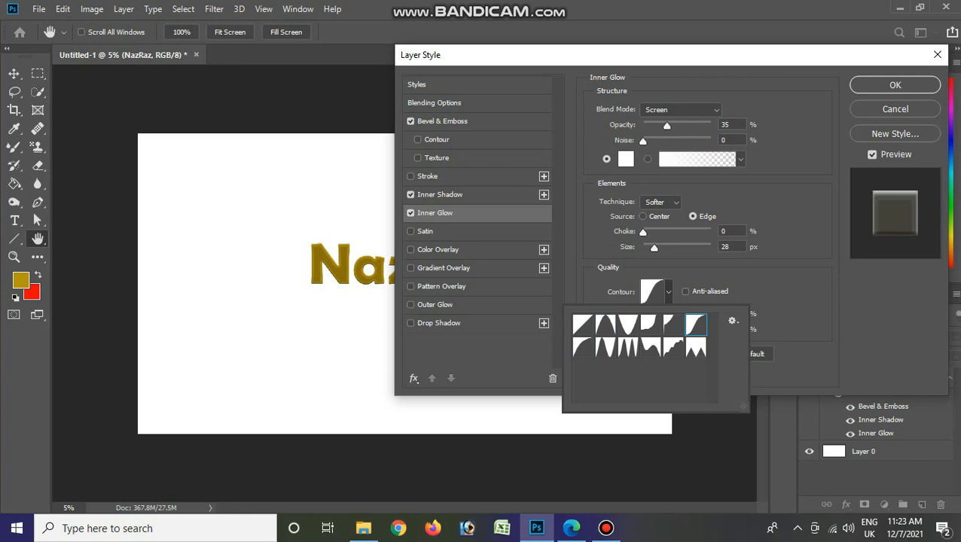
Set the inner glow colour to orange f68307
click(625, 159)
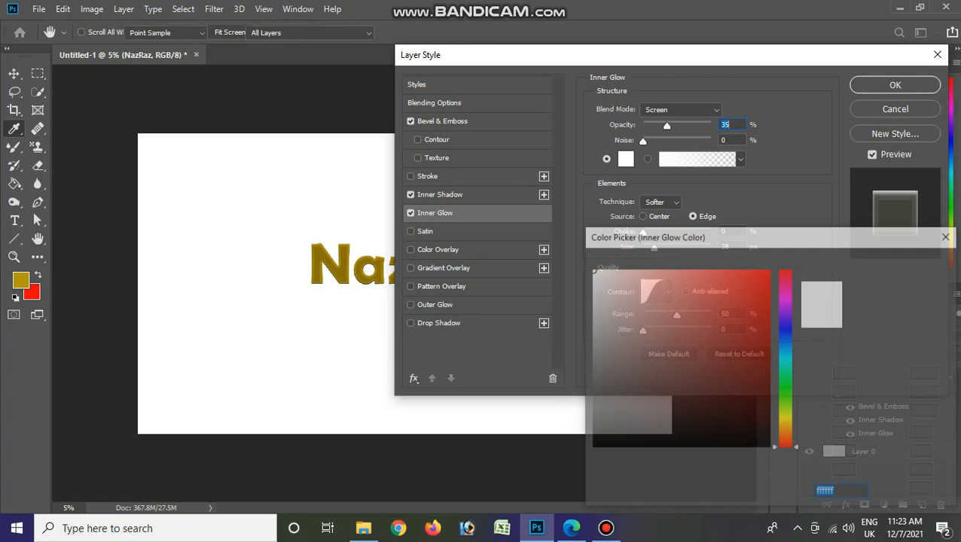
drag(785, 430, 786, 433)
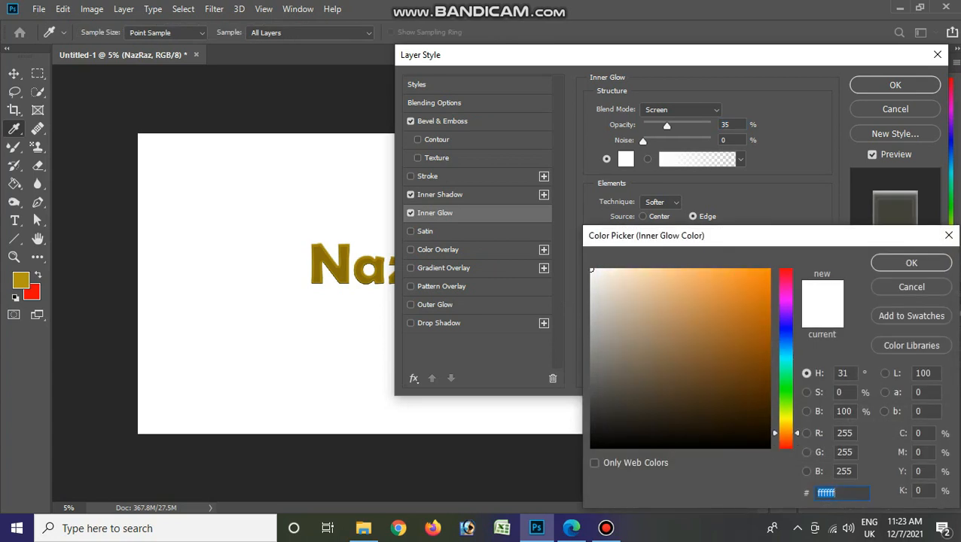
click(765, 275)
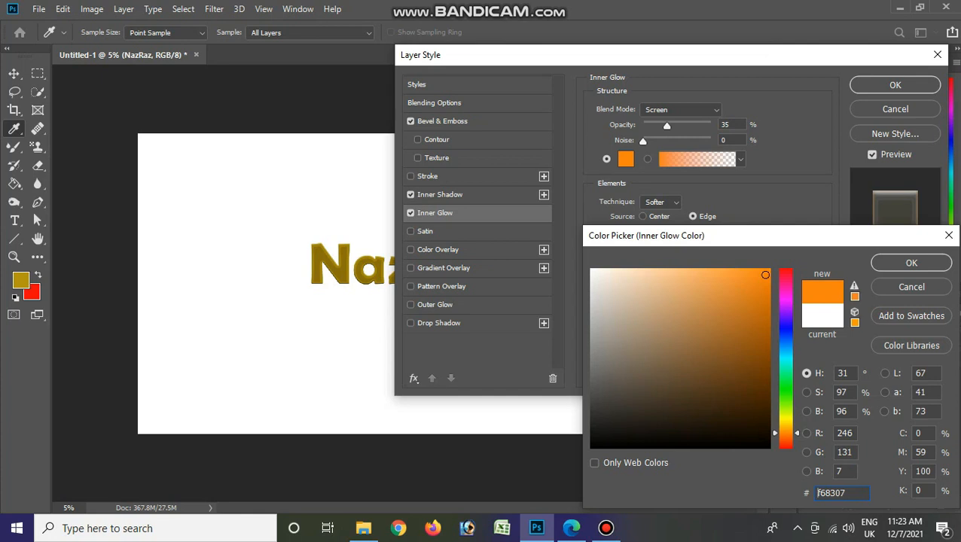
key(Return)
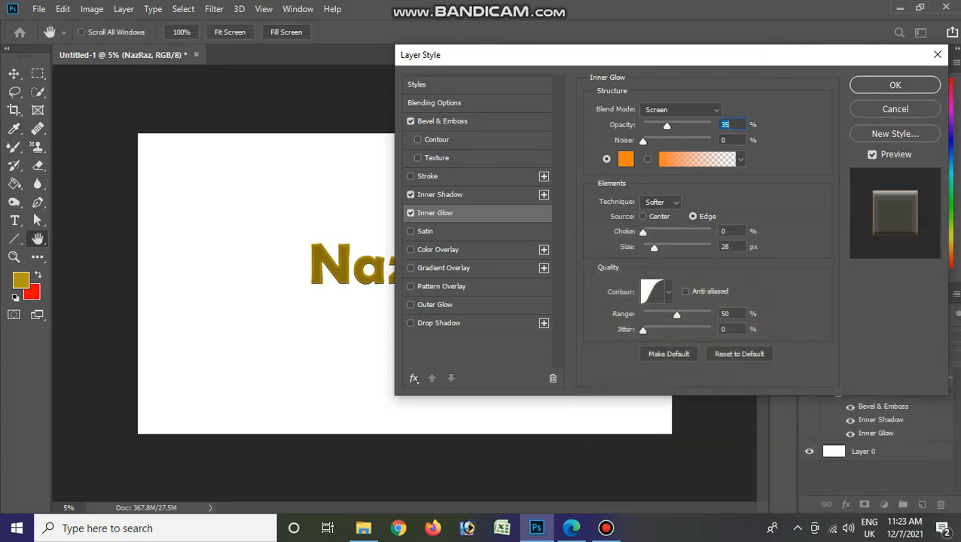
Turn on anti-aliasing for the inner glow contour, keep the Gaussian mapping and apply the layer style
click(685, 291)
click(651, 291)
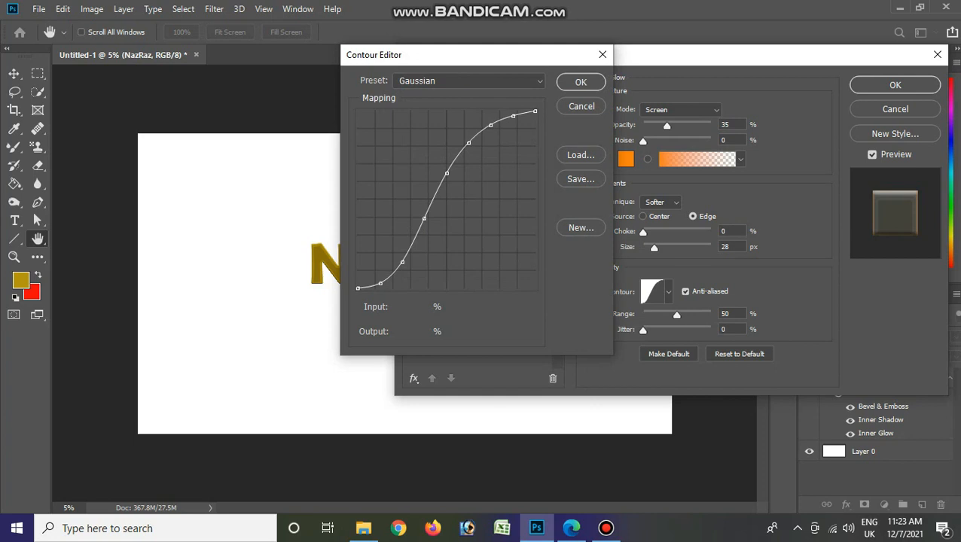
click(580, 82)
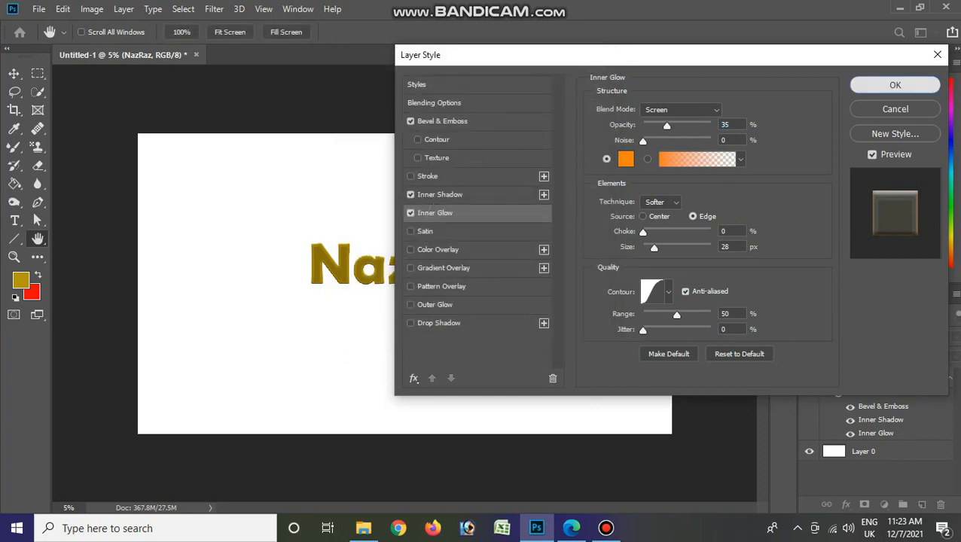
click(895, 85)
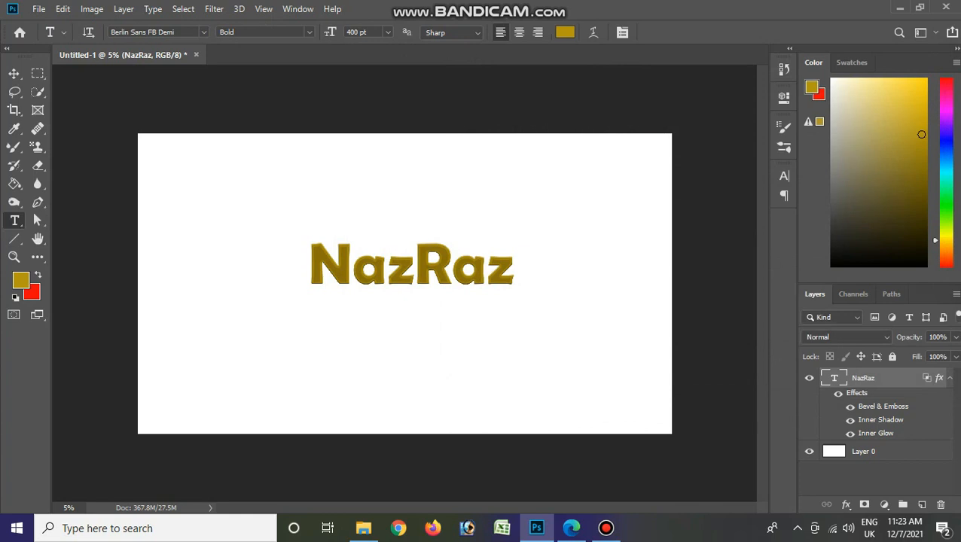
Reopen the name layer's style settings, enable the Stroke effect and show its options
double_click(876, 433)
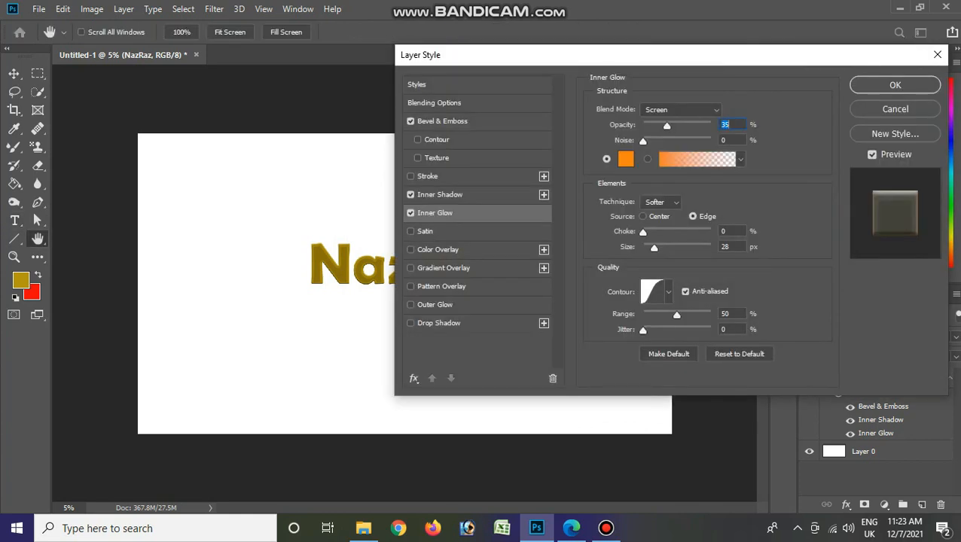
click(411, 177)
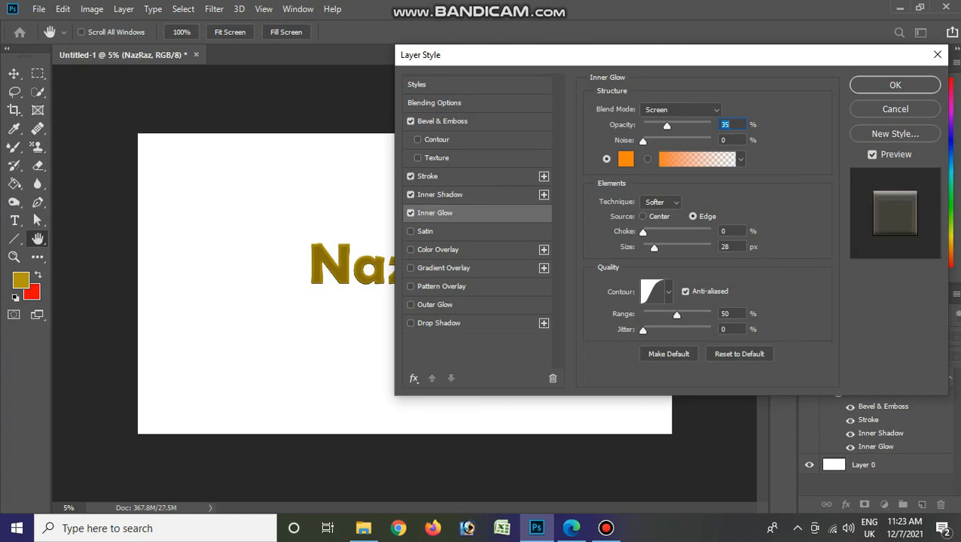
click(428, 176)
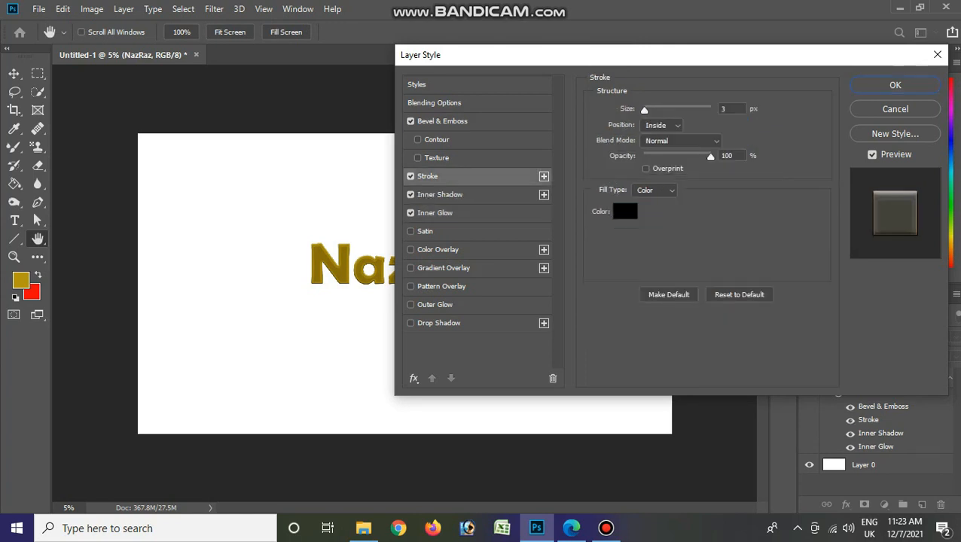
Set the stroke colour to RGB 232, 181, 81, then shift it to a brighter, more saturated orange and accept it
click(624, 212)
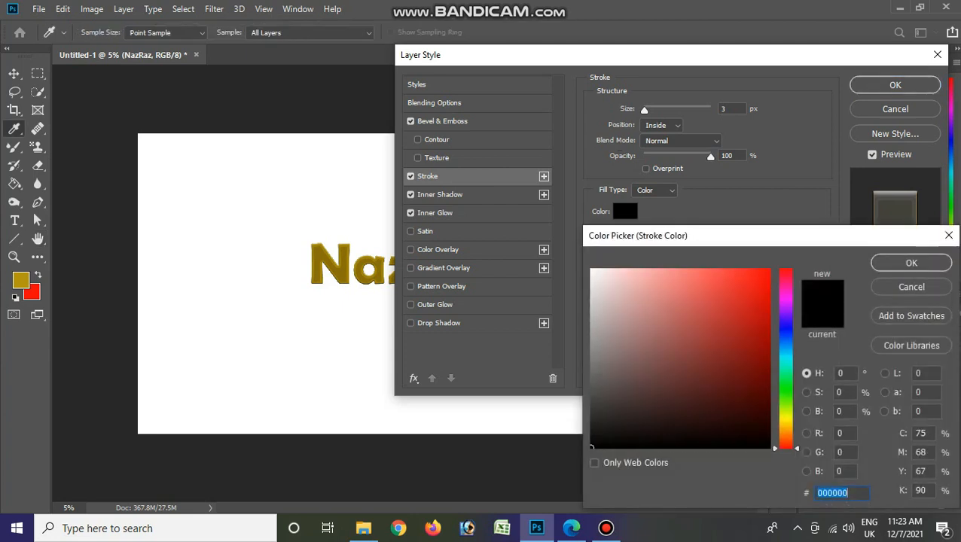
click(764, 278)
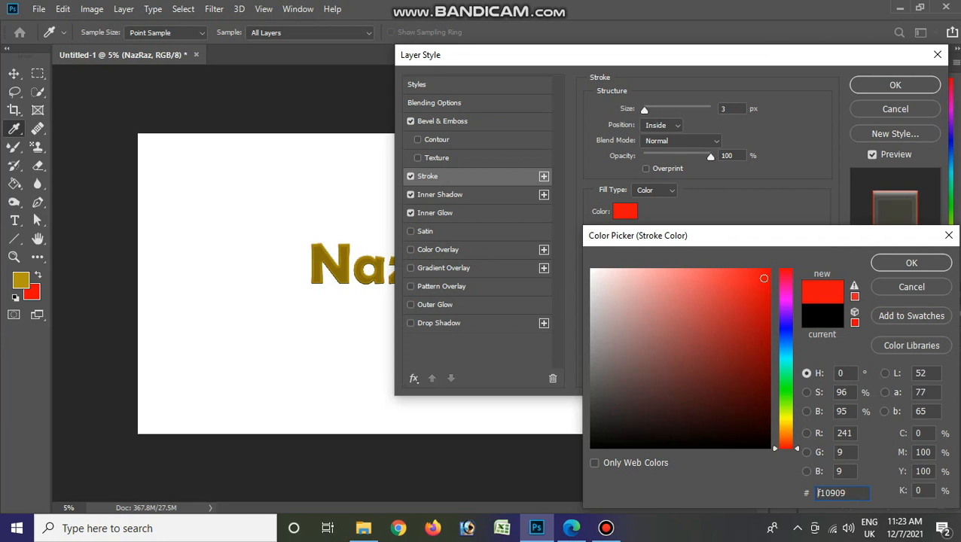
click(598, 435)
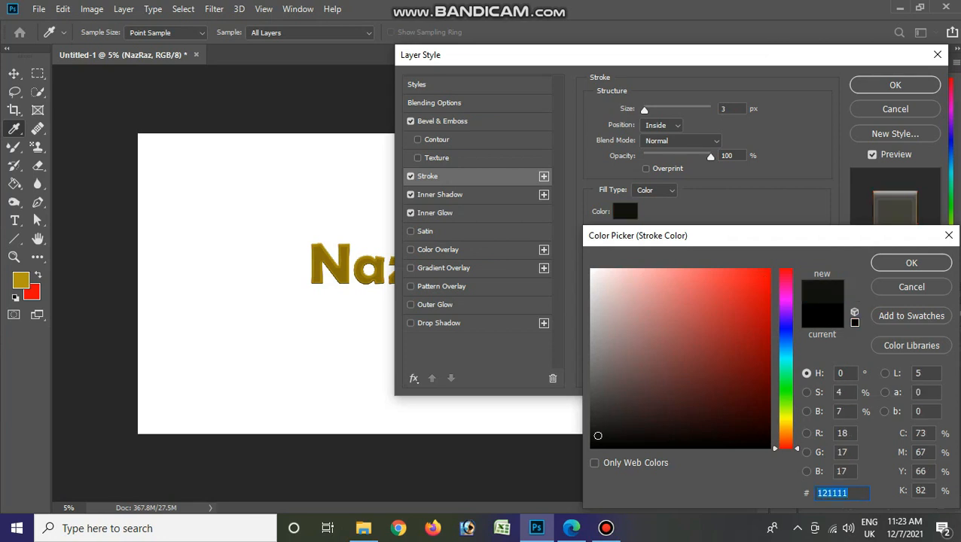
drag(848, 432, 836, 433)
text(232)
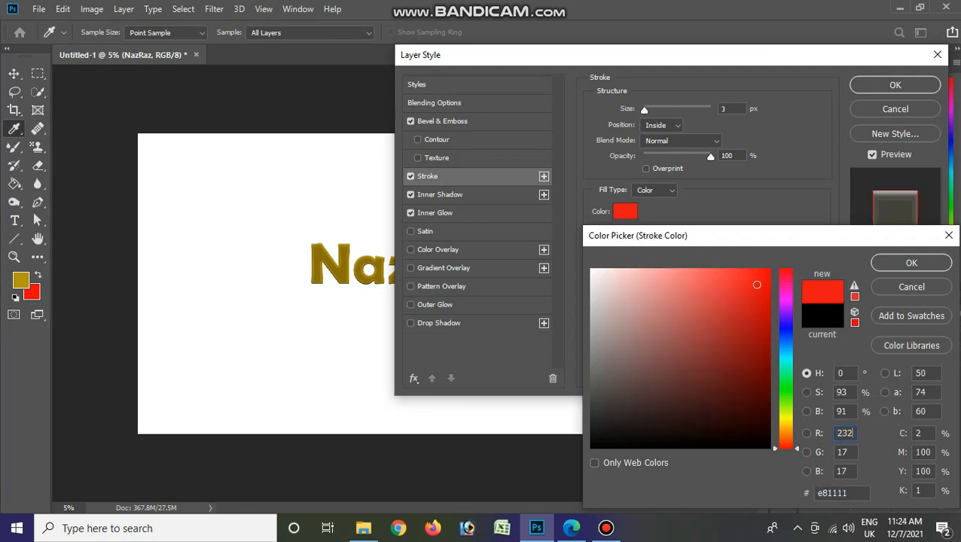
drag(848, 452, 836, 451)
text(181)
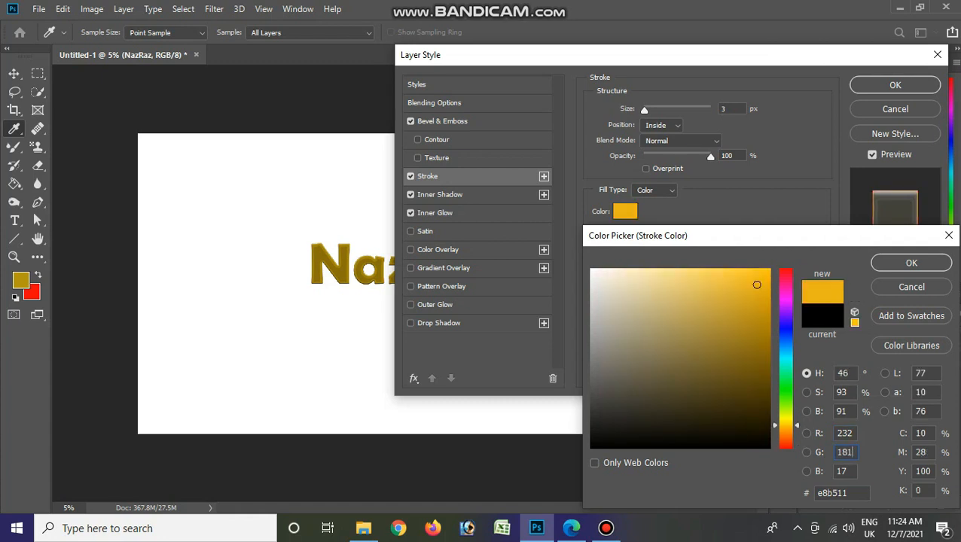
key(Tab)
text(81)
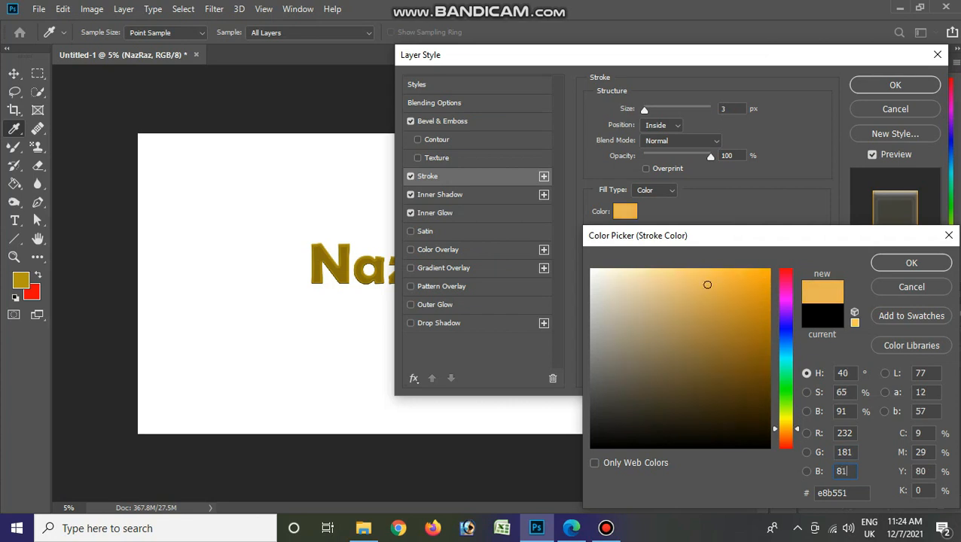
click(750, 275)
click(911, 262)
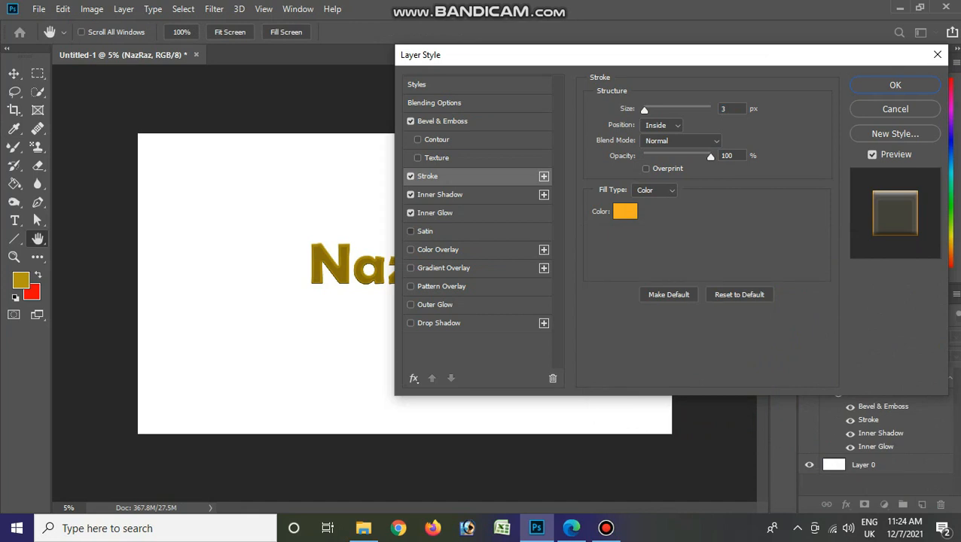
Enable the Satin effect for the name layer and show its options
click(411, 231)
click(425, 231)
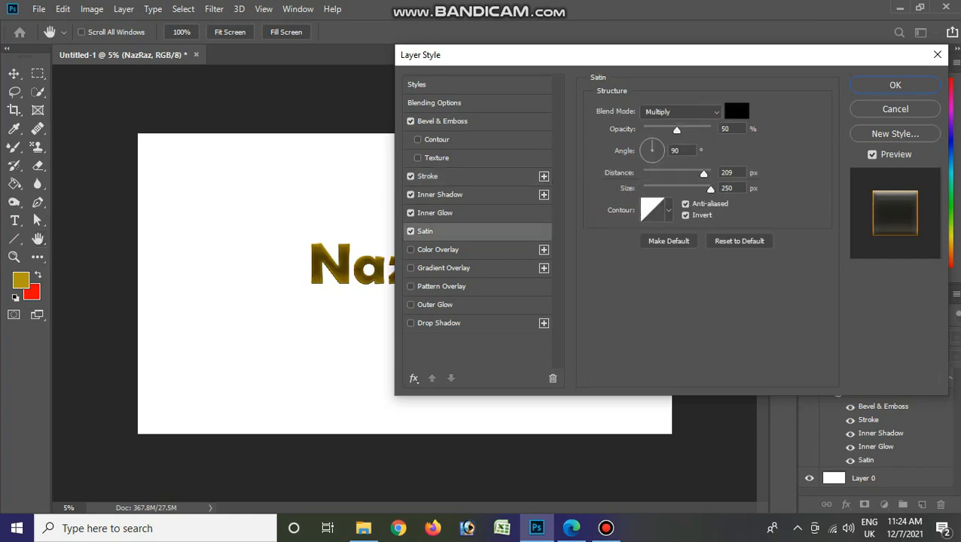
Try several preset contours for the satin effect, ending on the Linear contour
click(668, 210)
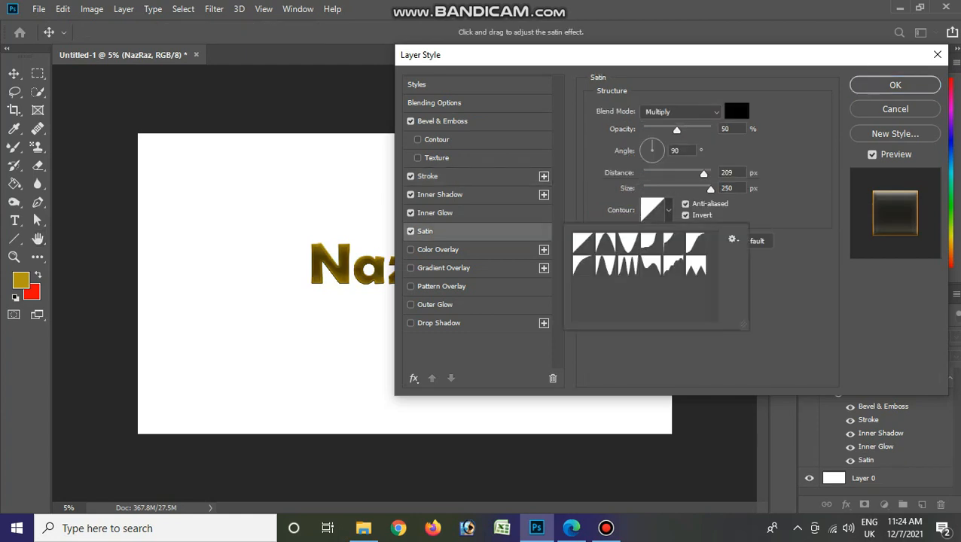
click(651, 265)
click(628, 265)
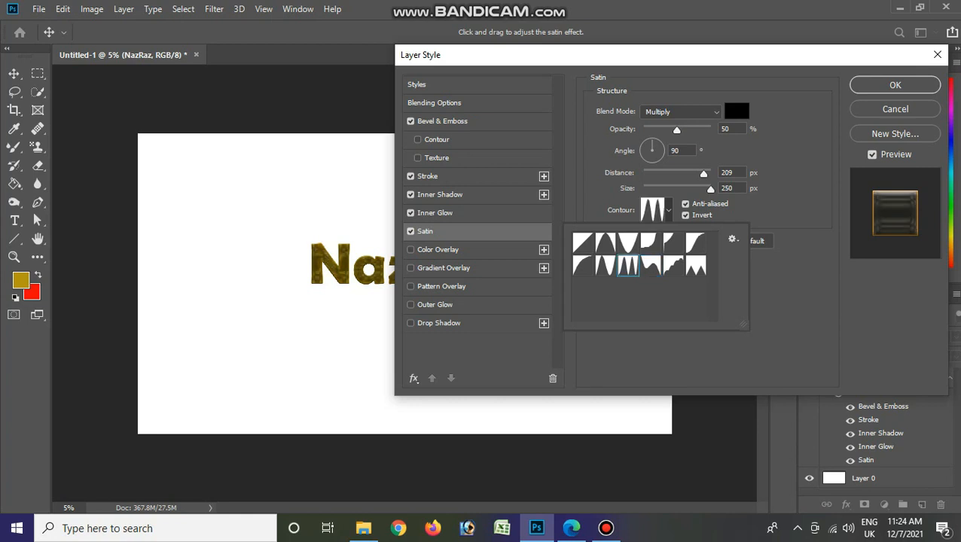
click(628, 244)
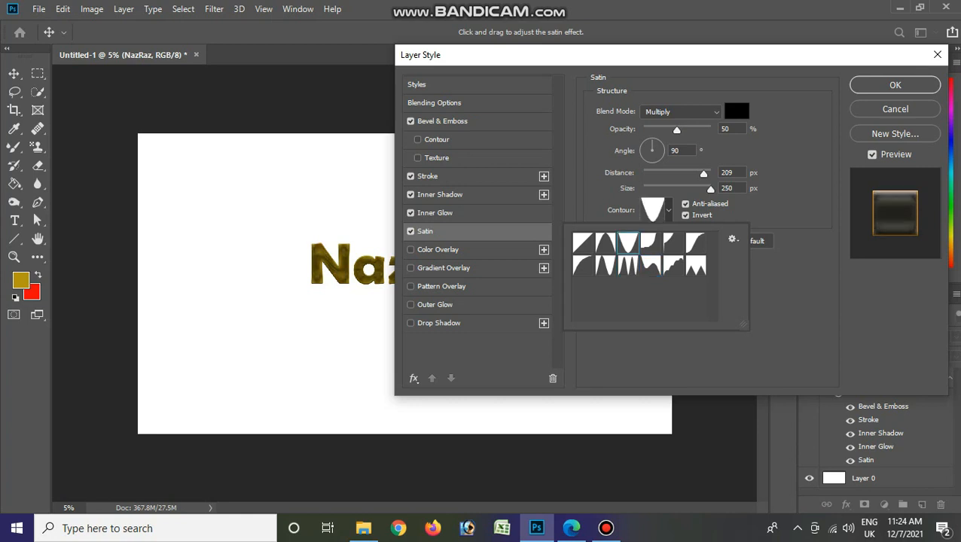
click(605, 242)
click(582, 242)
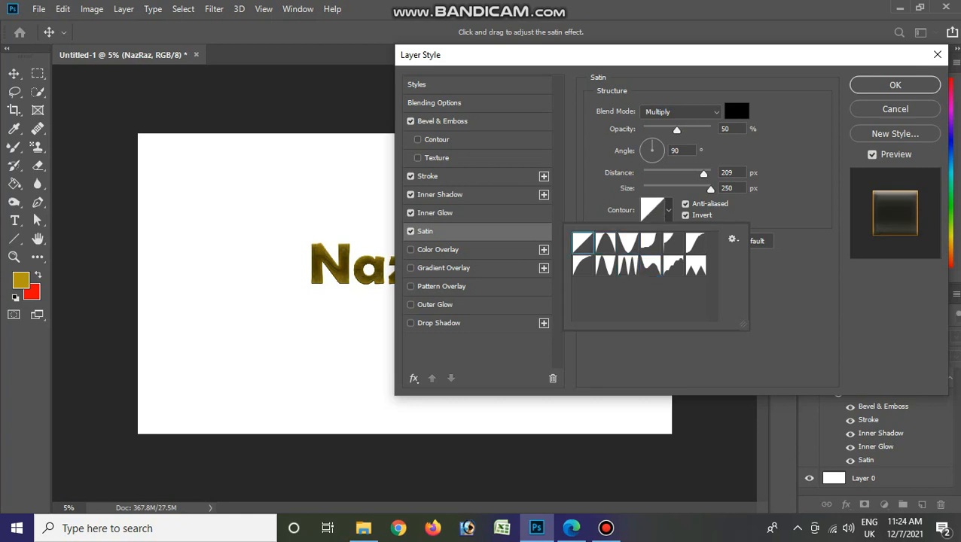
click(650, 243)
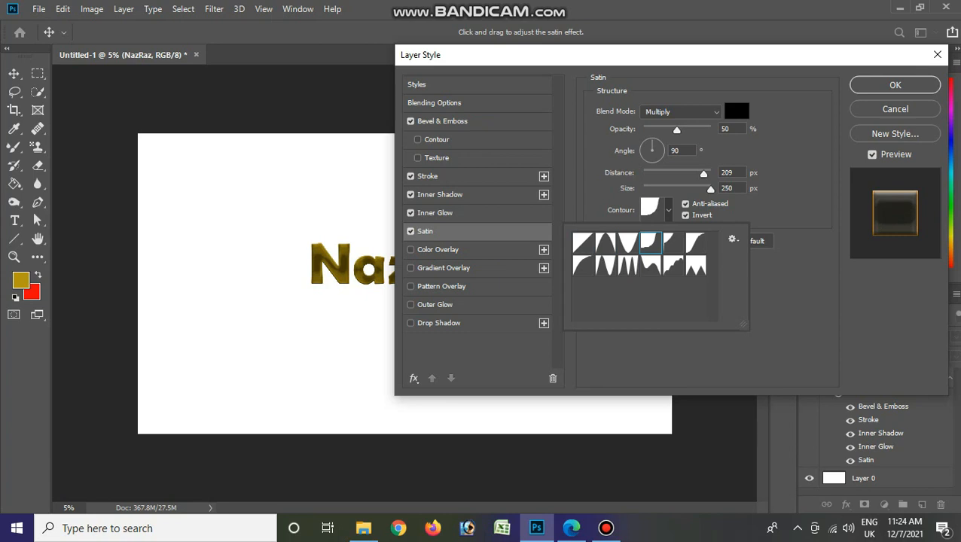
click(673, 243)
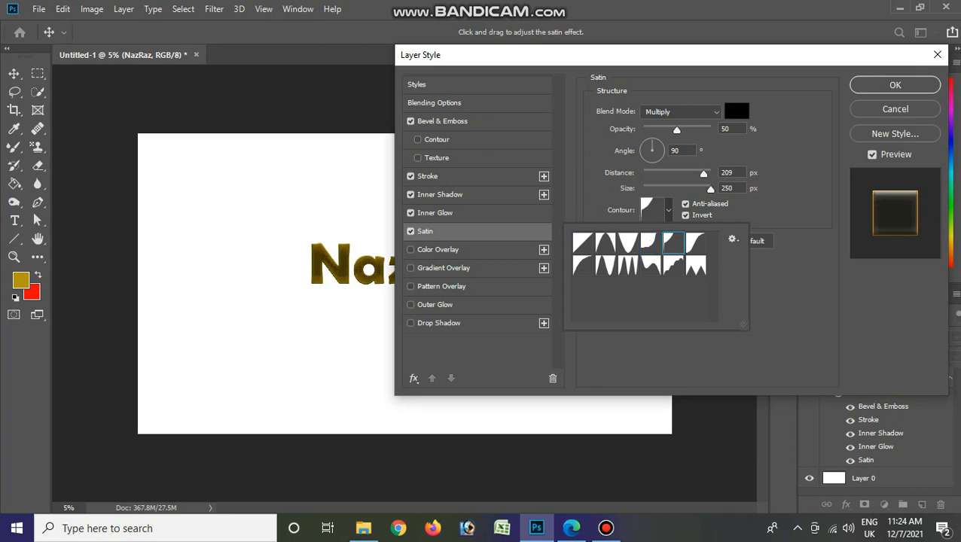
click(582, 242)
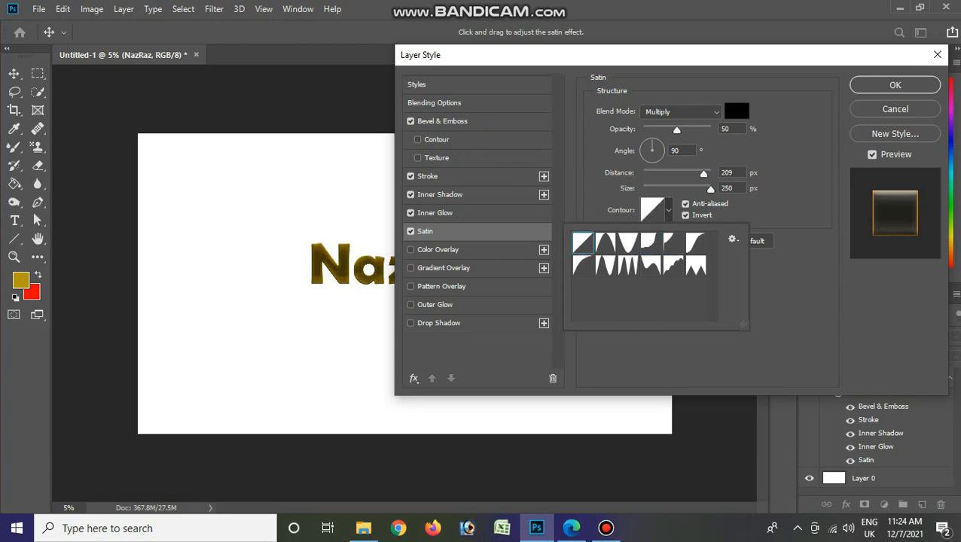
Move the Layer Style dialog clear of the name text and reshape the lower part of the satin contour's mapping curve
drag(588, 55, 688, 107)
drag(832, 139, 550, 303)
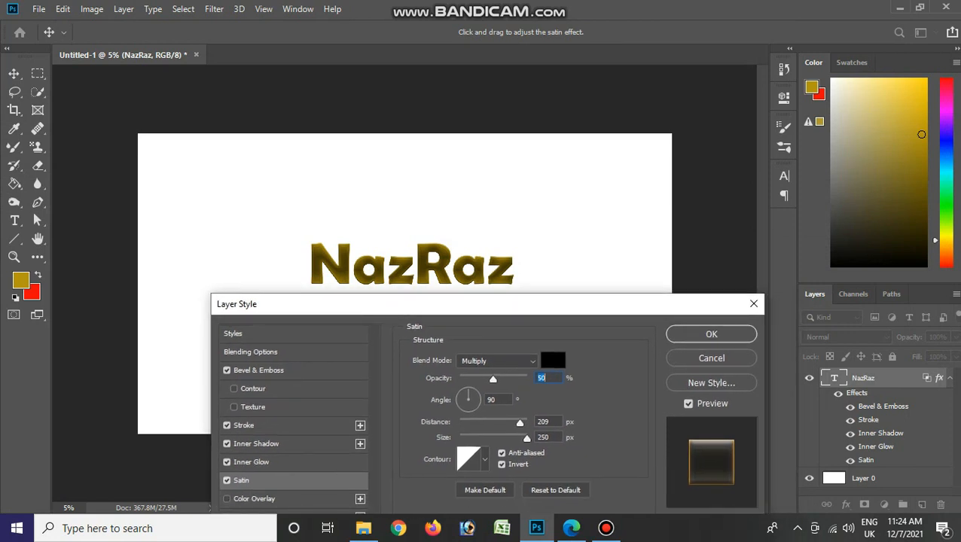
click(468, 459)
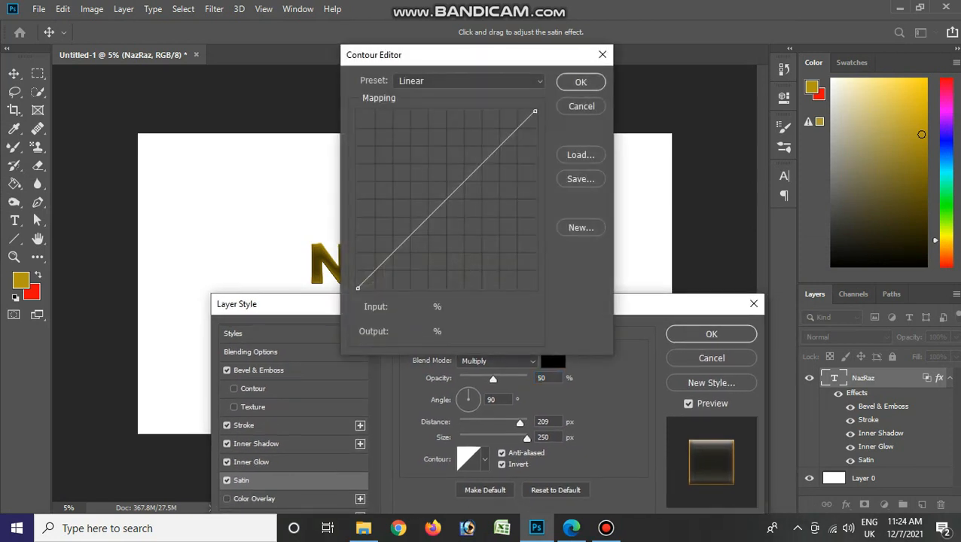
drag(381, 265, 421, 261)
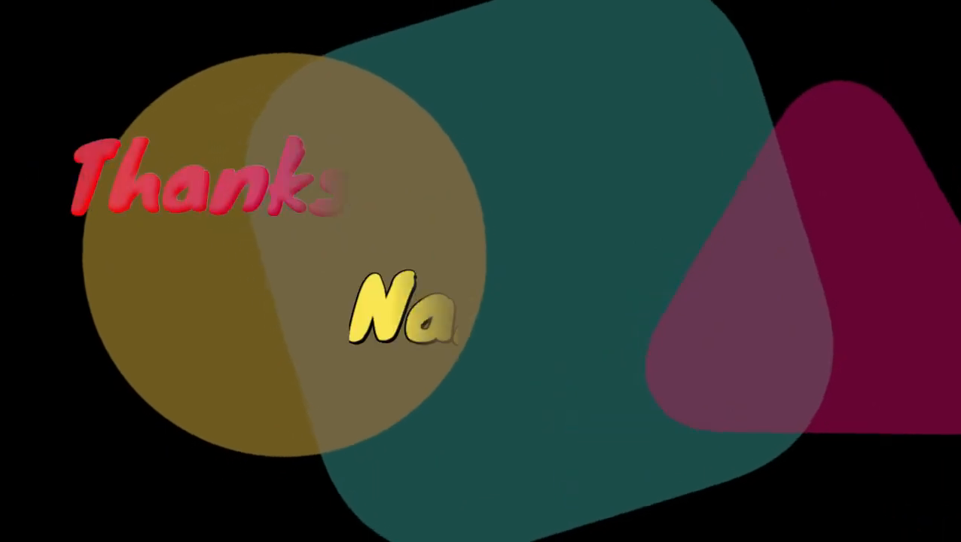